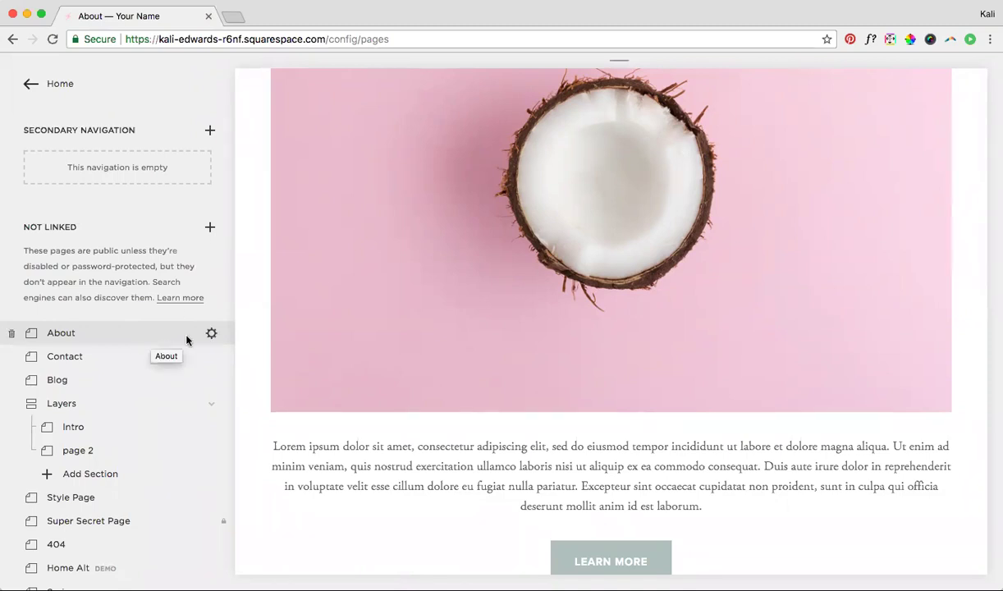
Step: Insert a first empty image block beneath the coconut hero banner
mouse_move(275, 381)
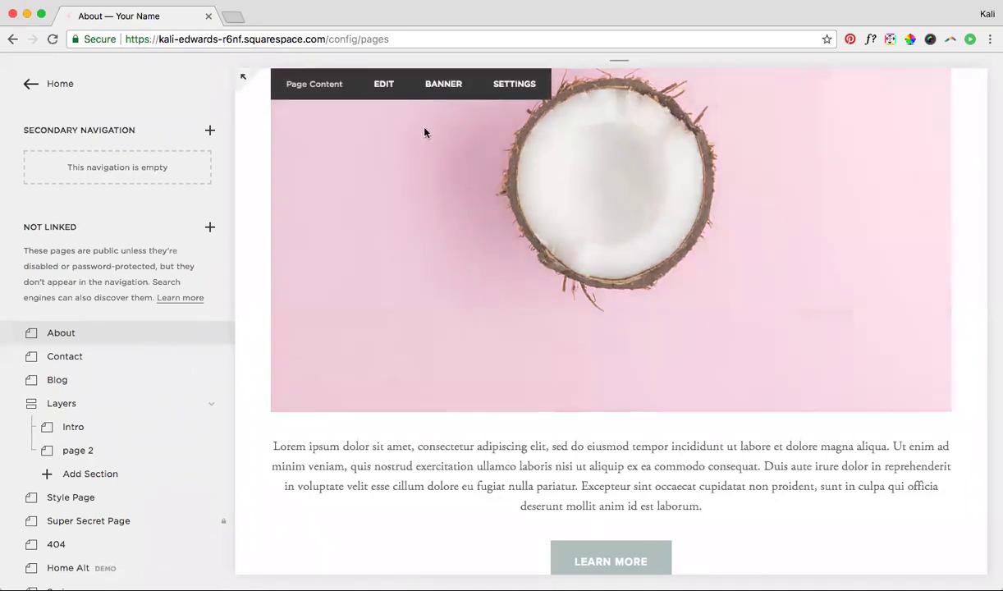
click(382, 92)
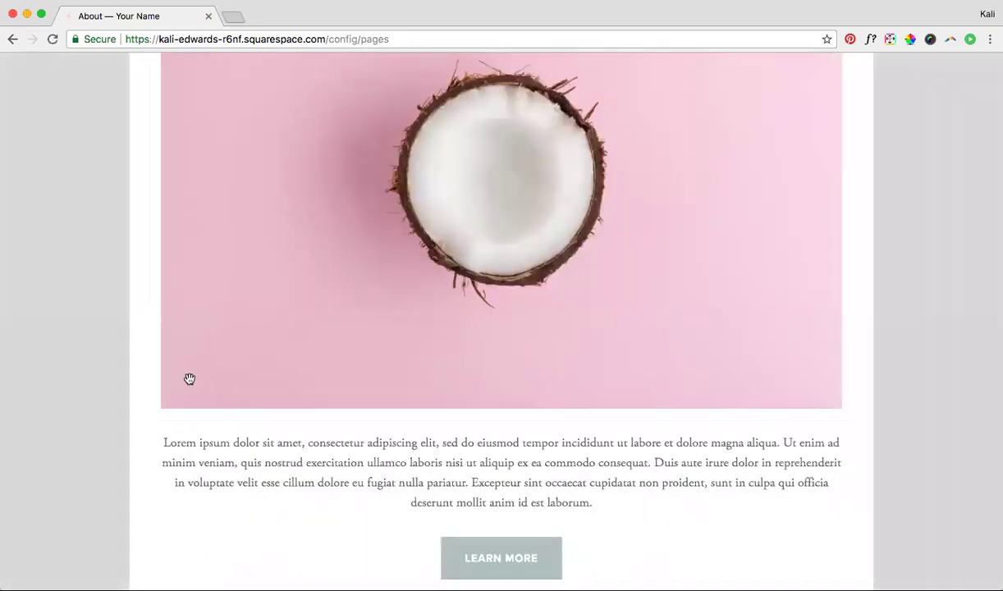
mouse_move(149, 422)
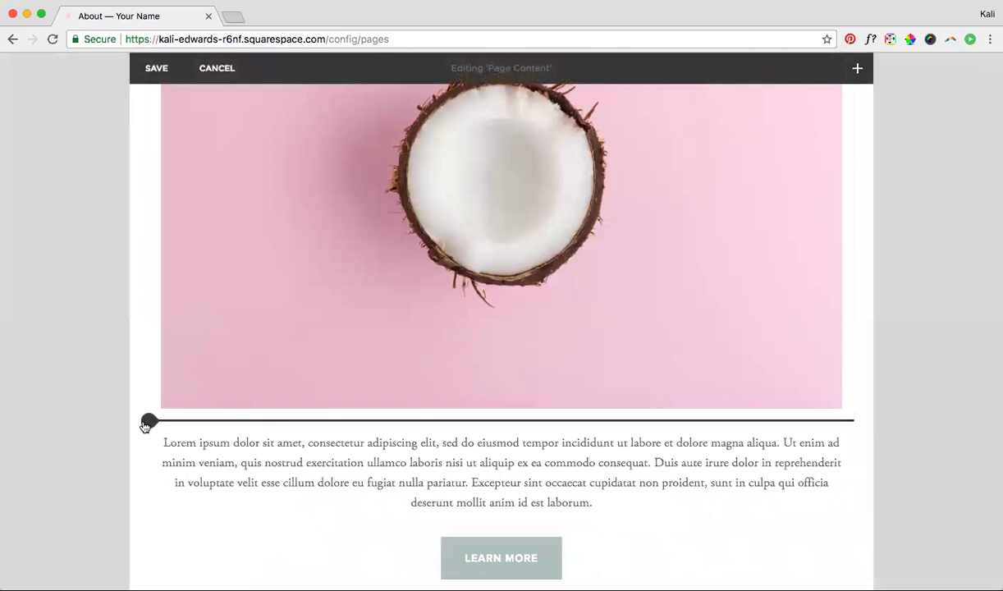
click(148, 423)
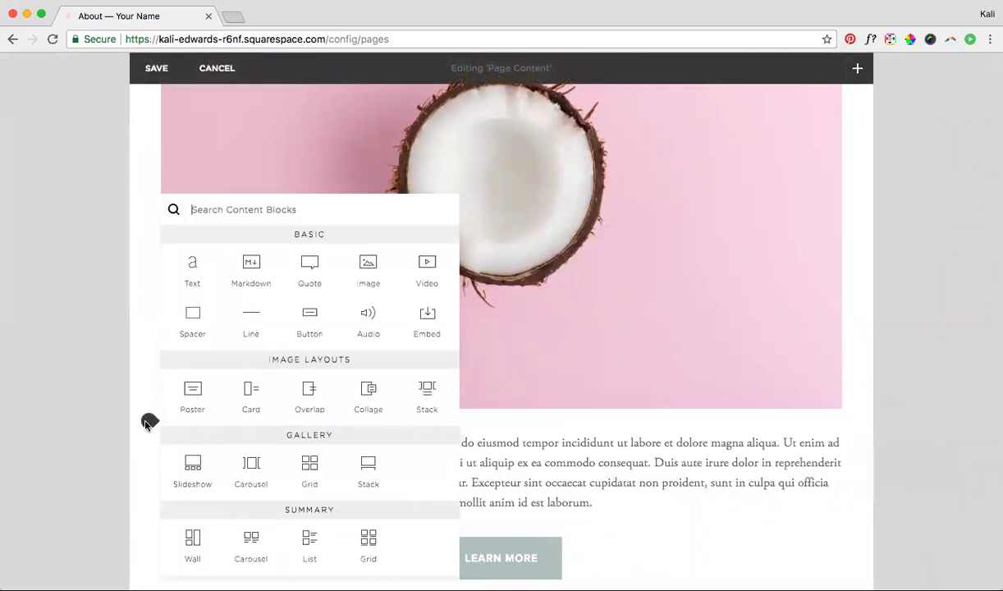
click(368, 265)
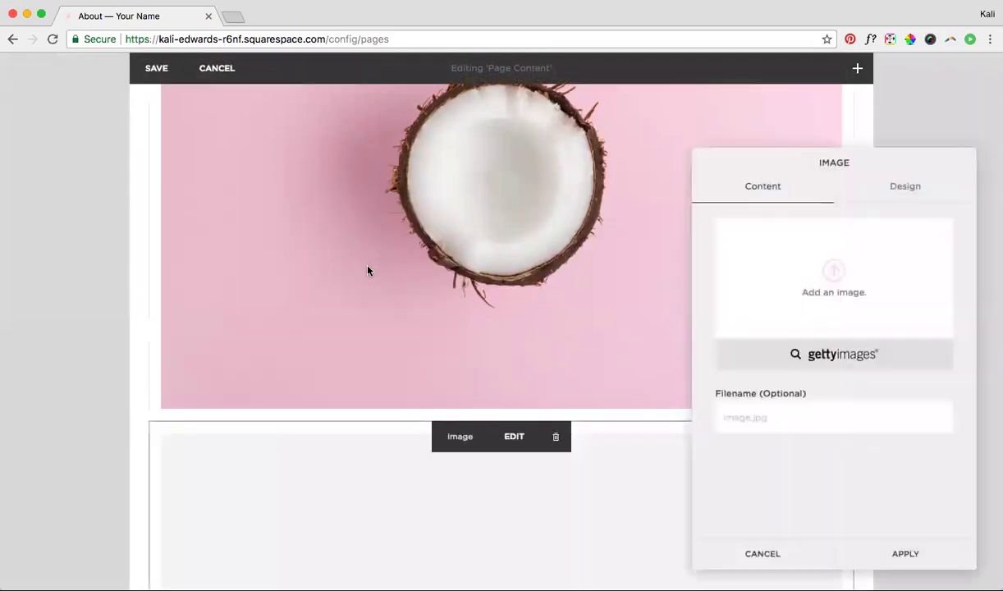
click(906, 554)
Step: Drag two more image blocks beside the first to form a row of three
scroll(384, 488, down, 2)
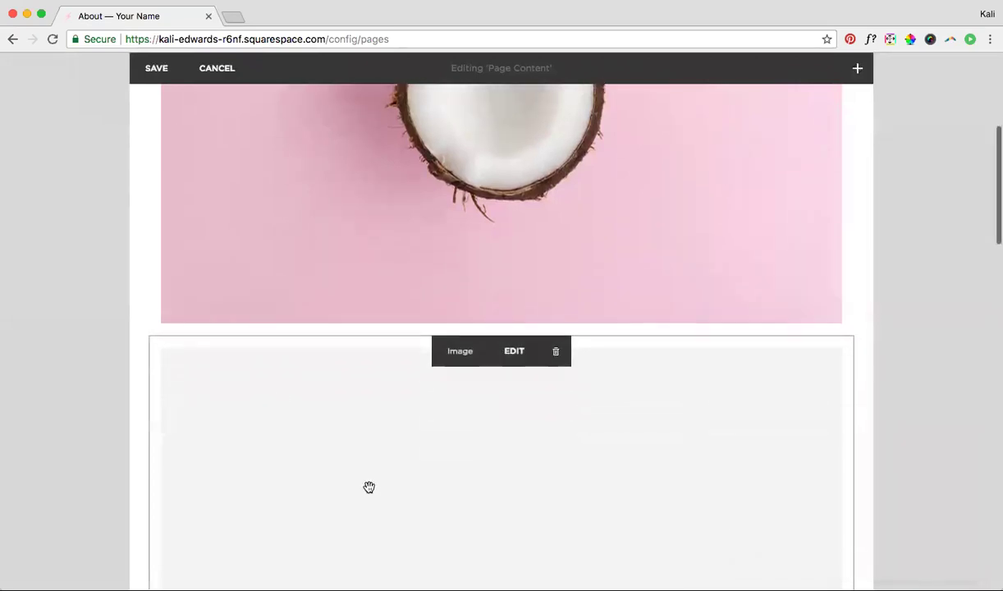
click(150, 335)
drag(373, 215, 734, 443)
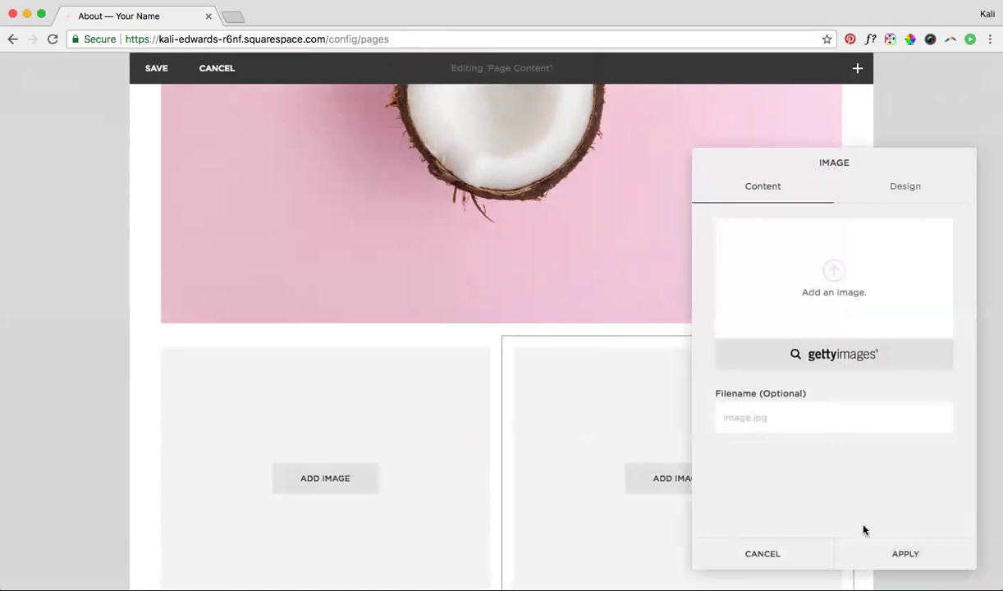
click(909, 554)
click(503, 337)
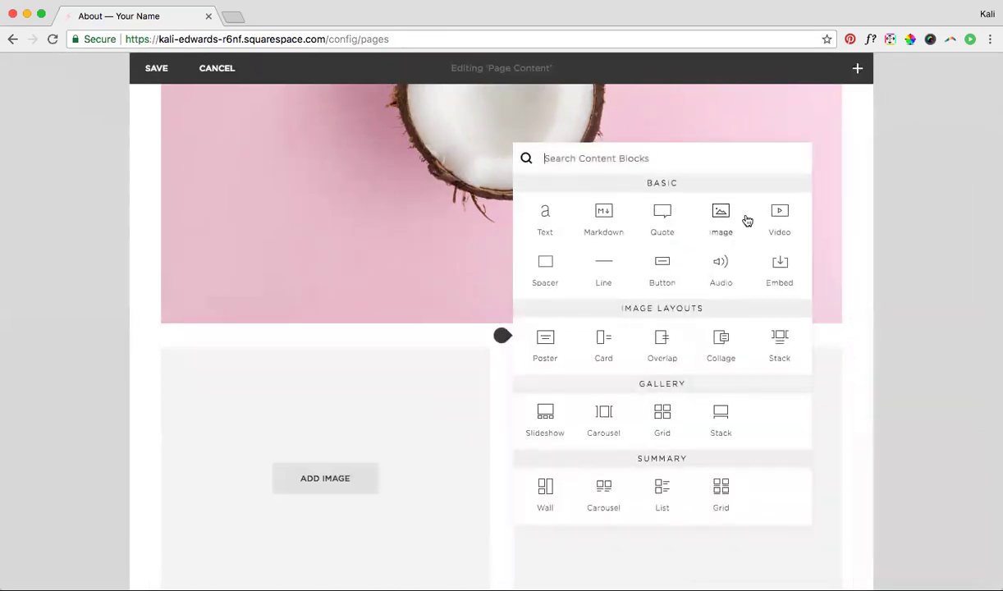
drag(714, 213, 807, 422)
Step: Upload Essential Oil & Soap.jpg into the third image block and make it a Poster block
click(804, 277)
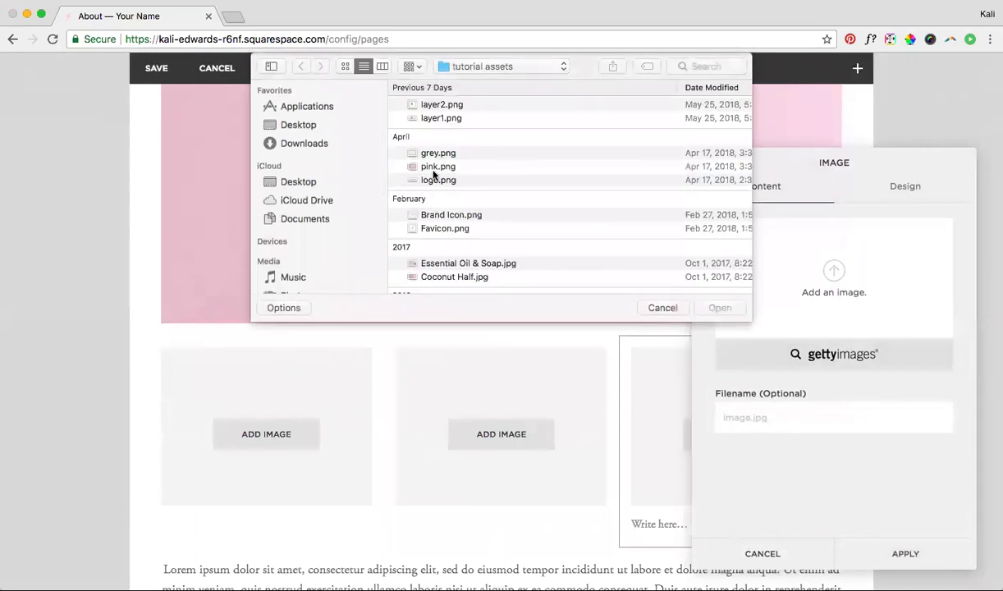
scroll(431, 165, down, 2)
click(434, 227)
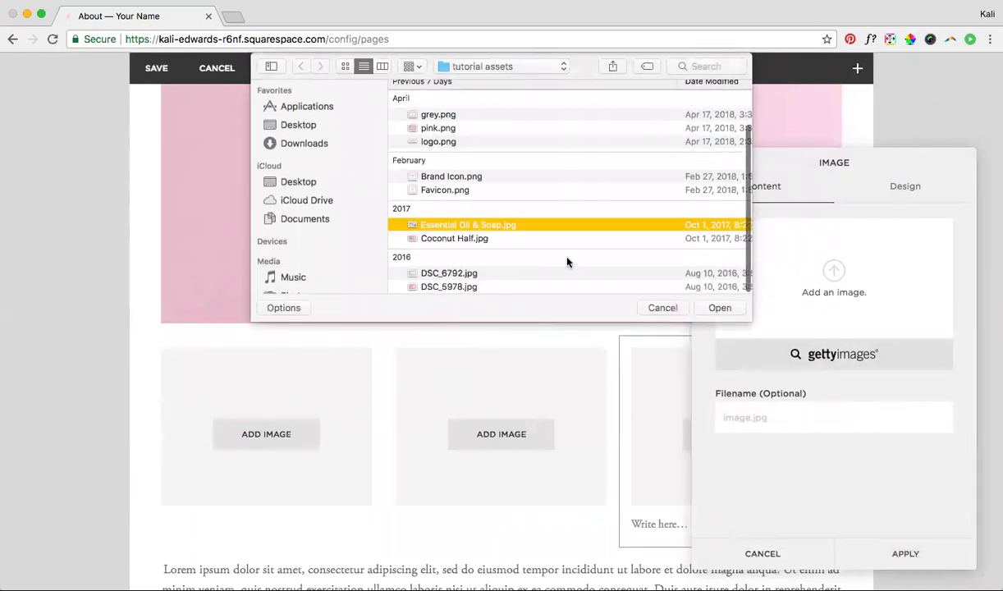
click(720, 308)
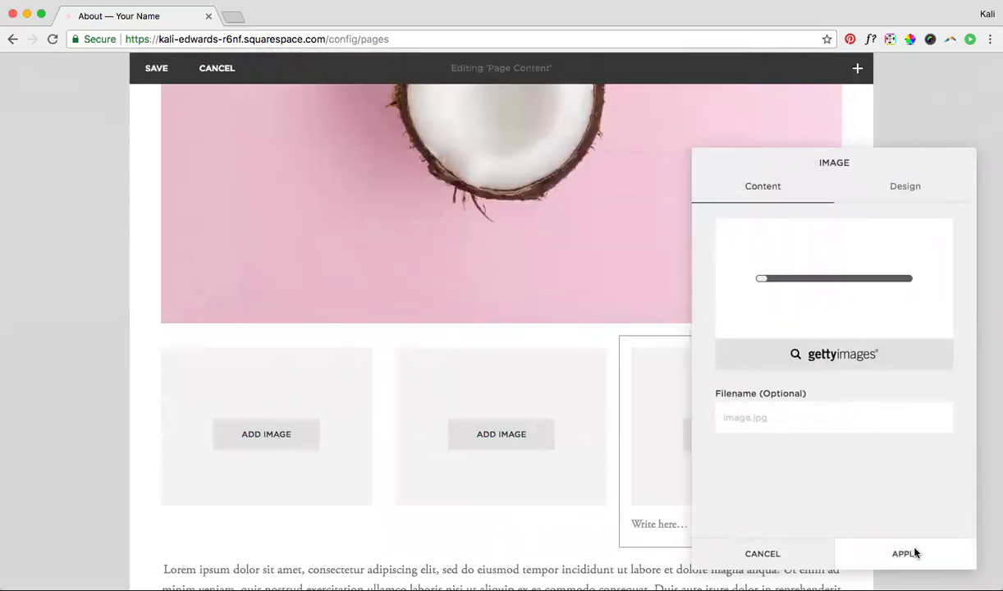
click(907, 193)
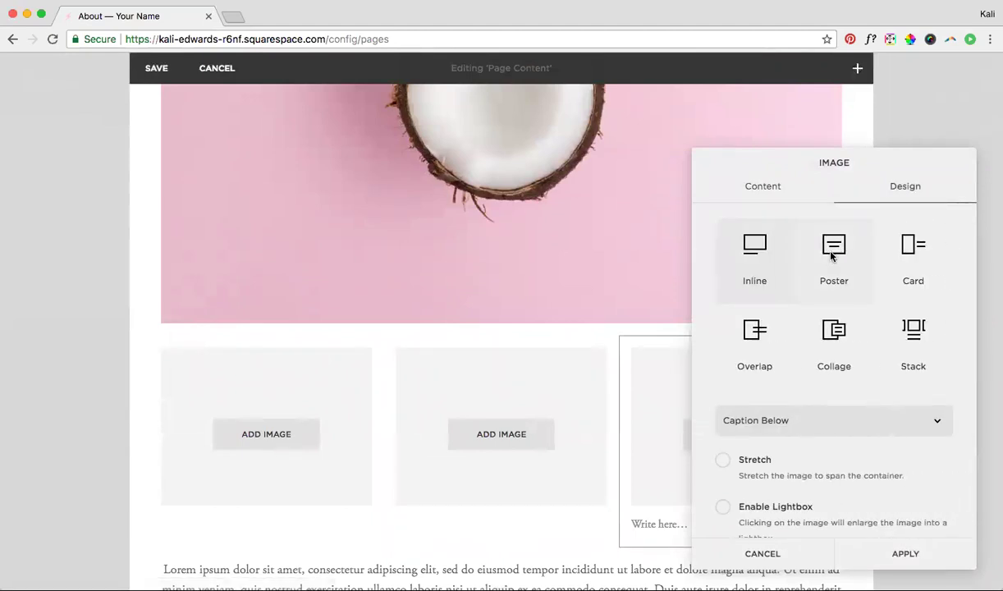
click(832, 257)
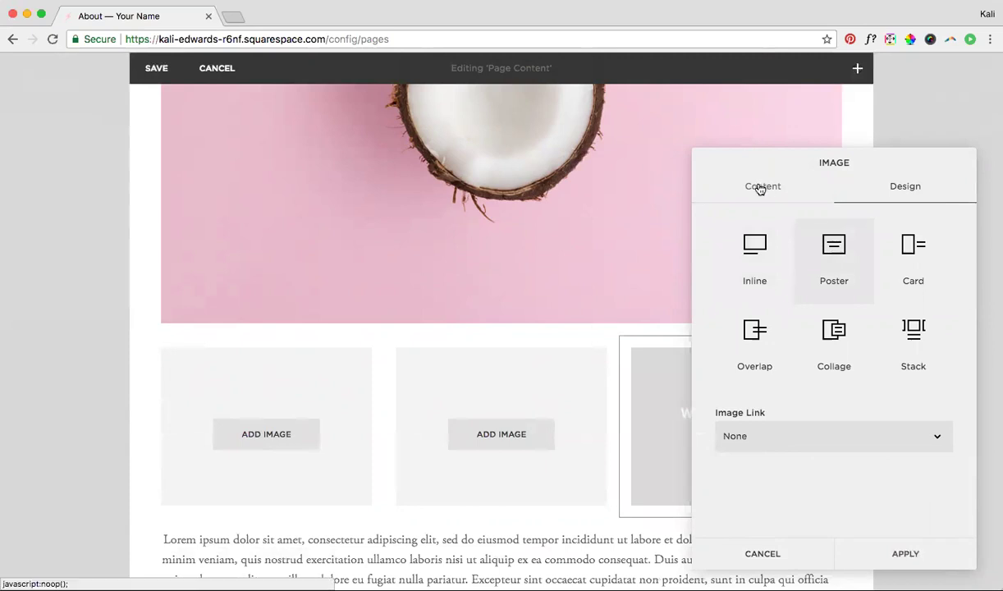
click(762, 189)
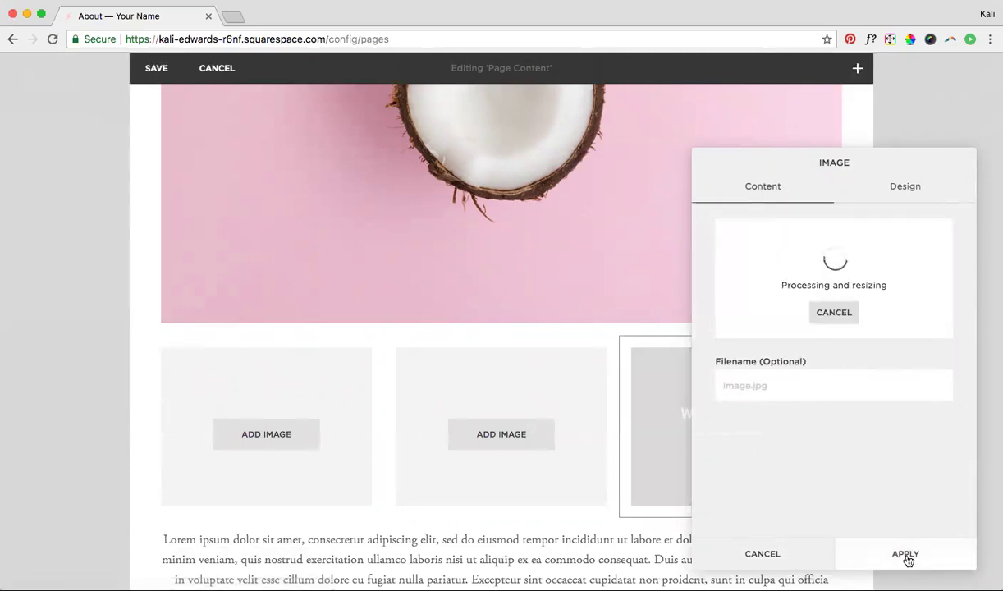
click(906, 555)
Step: Upload DSC_5978.jpg into the middle image block
click(514, 351)
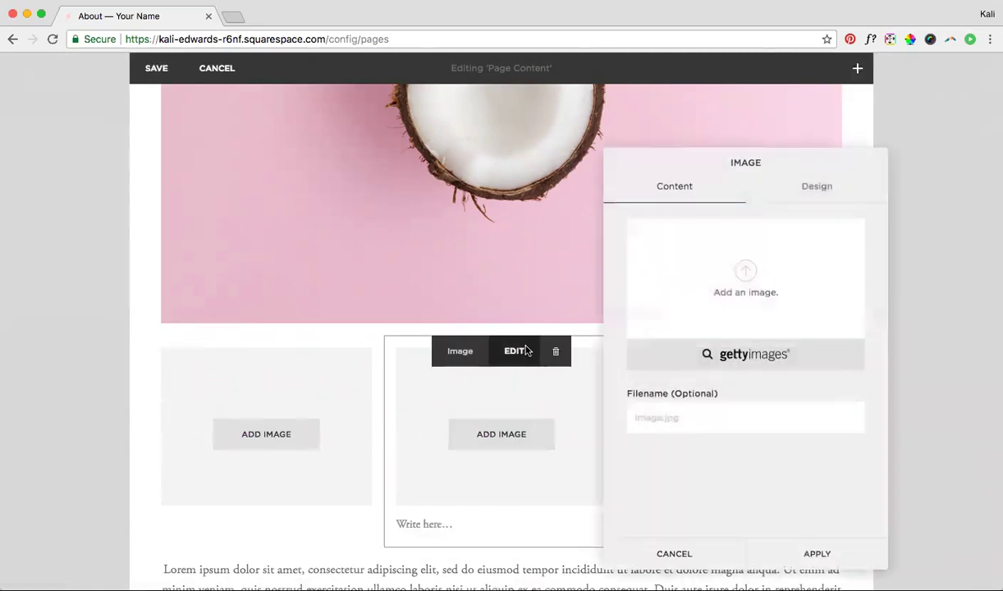
click(745, 269)
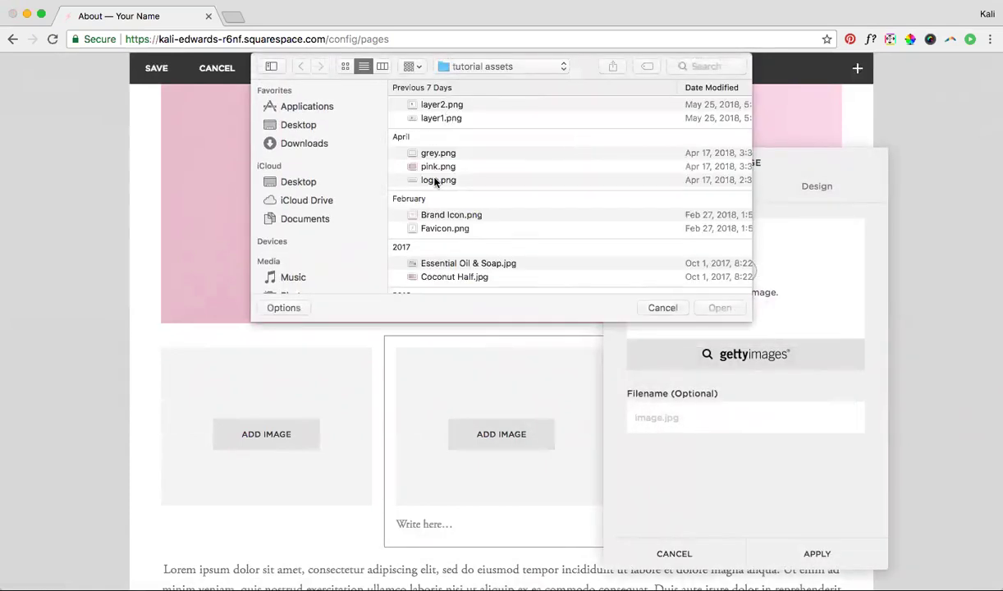
scroll(435, 181, down, 2)
click(415, 285)
click(719, 308)
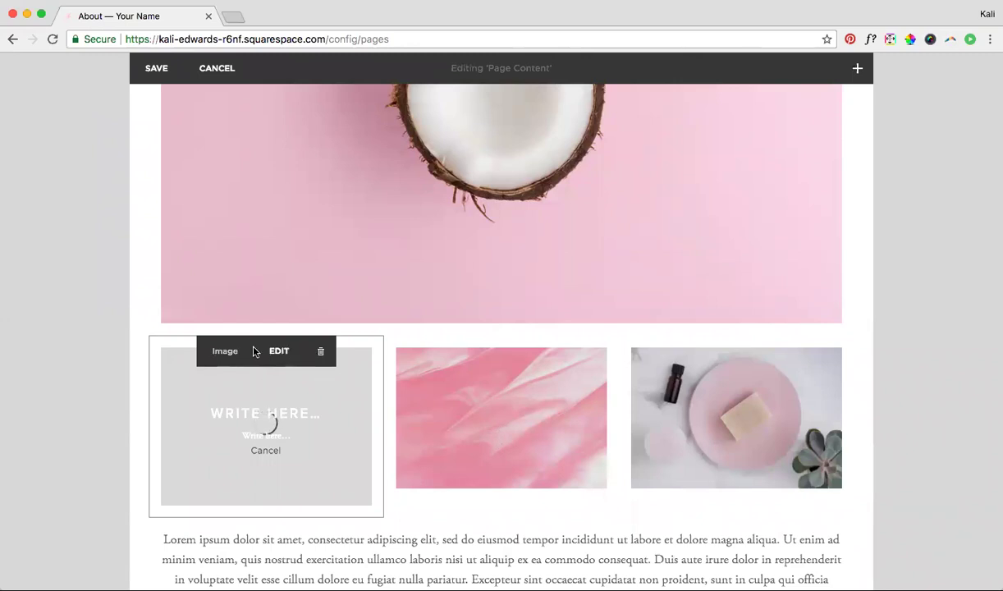
Step: Give the left poster image the heading 'TITLE', then select the middle image
click(432, 397)
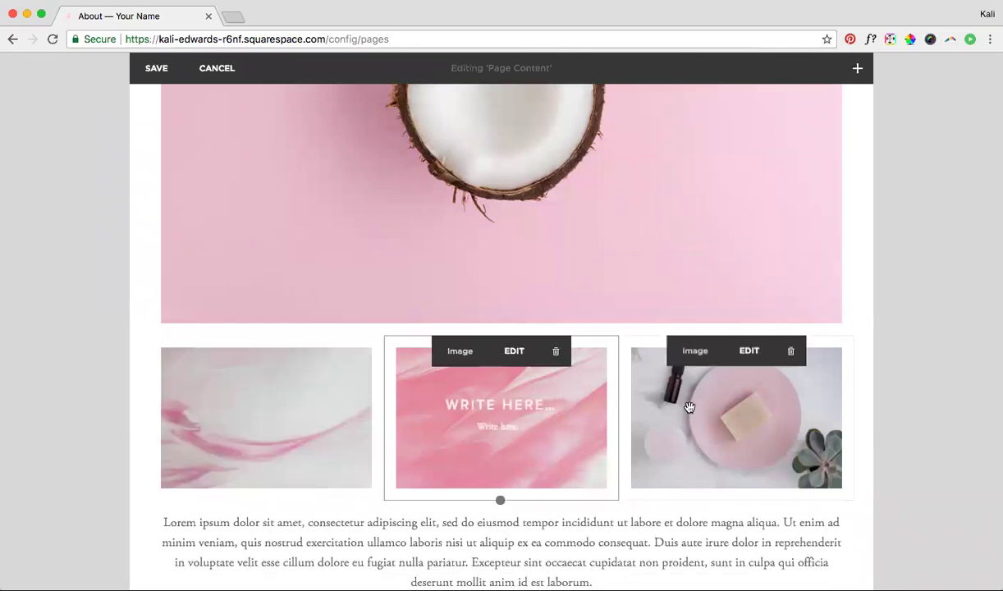
click(663, 388)
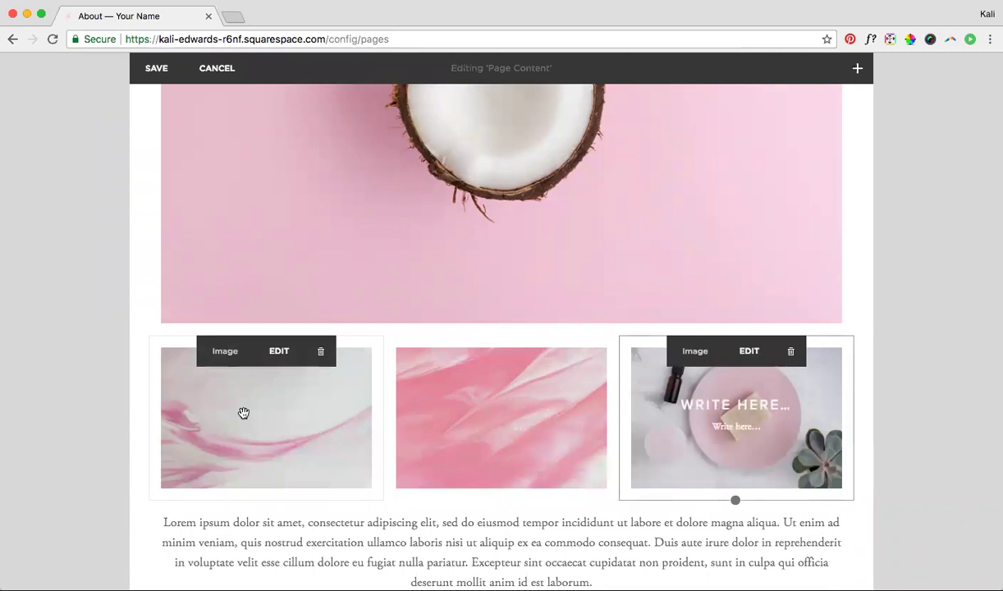
click(278, 408)
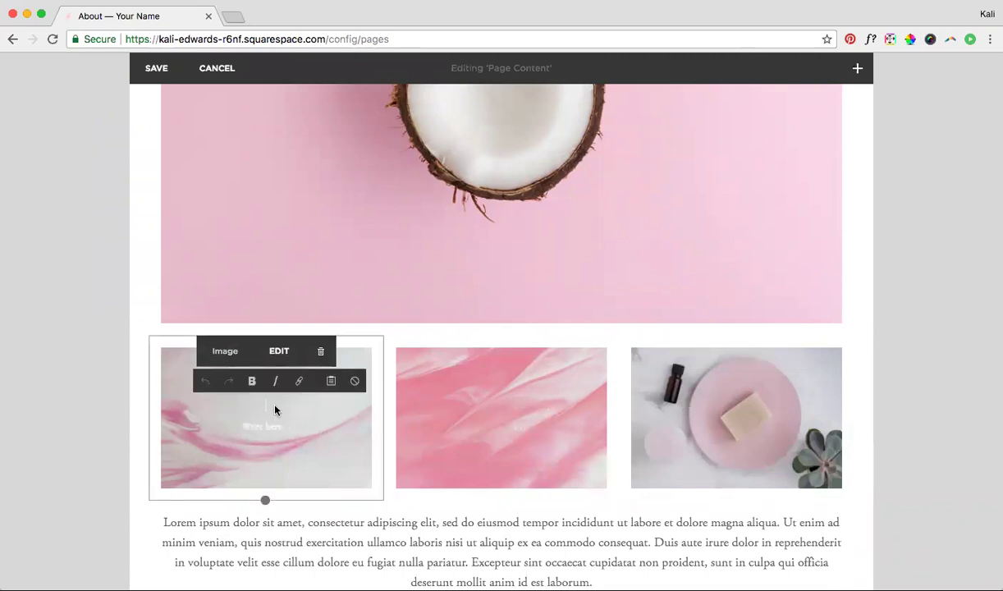
text(ITLE)
click(441, 406)
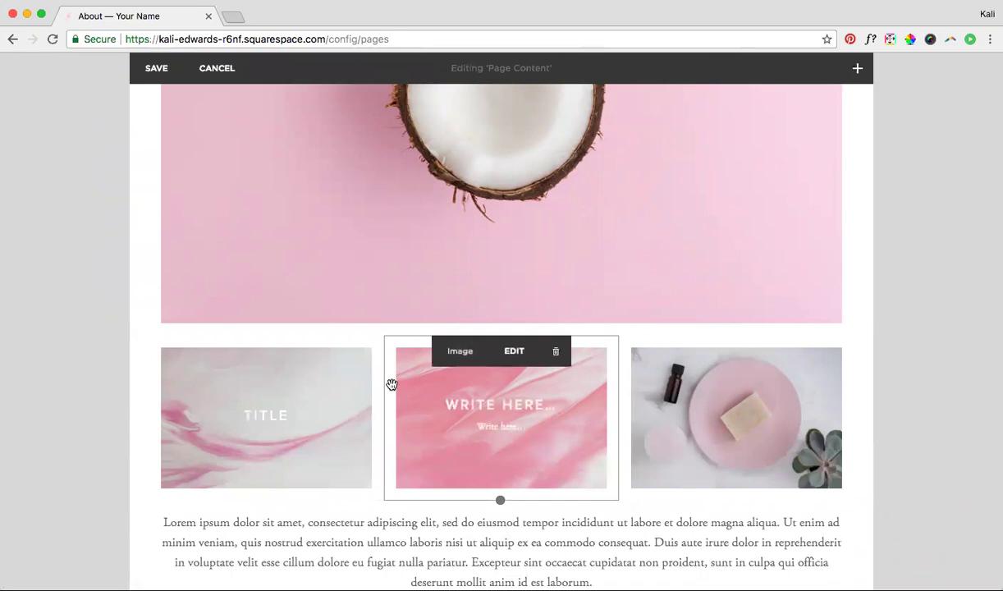
Step: Set the middle image's link to a button labelled 'Click'
click(505, 350)
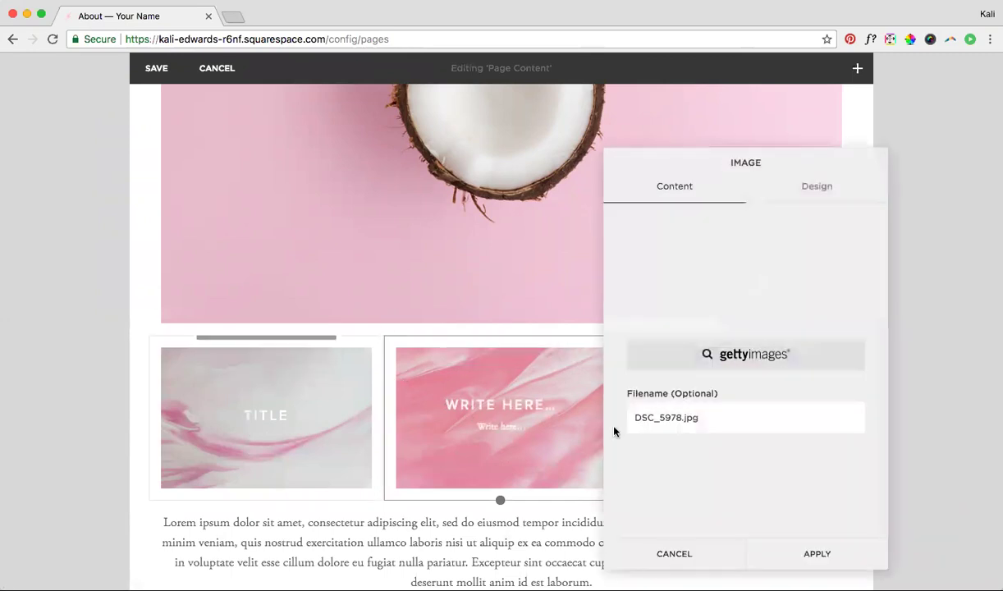
click(833, 189)
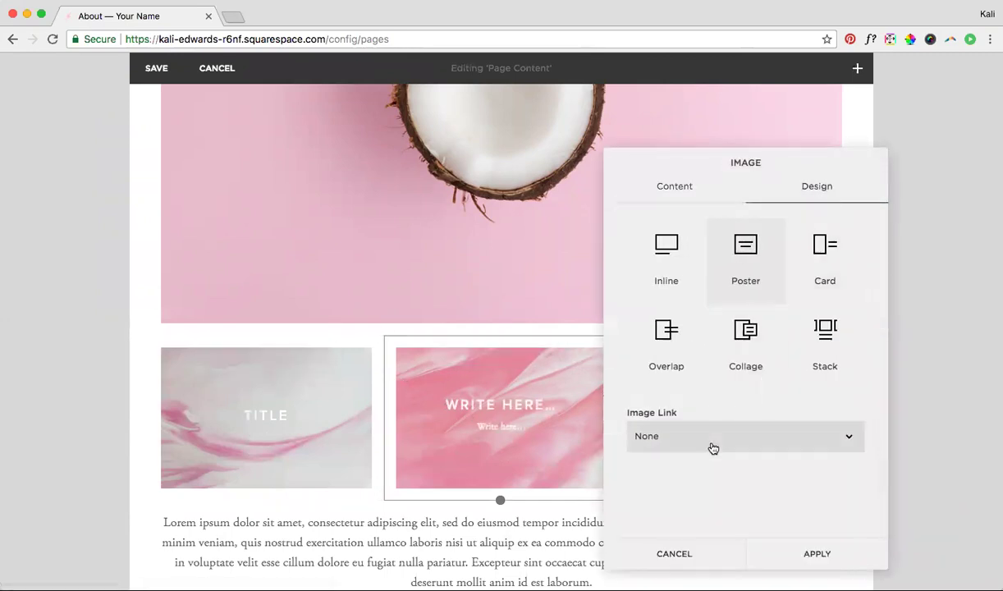
click(711, 447)
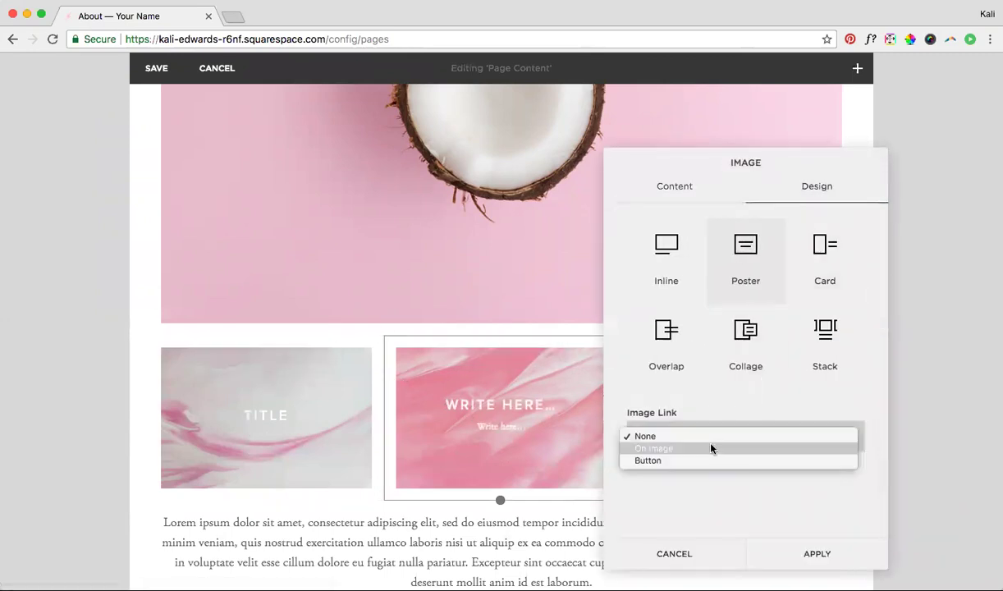
click(647, 461)
scroll(705, 477, down, 2)
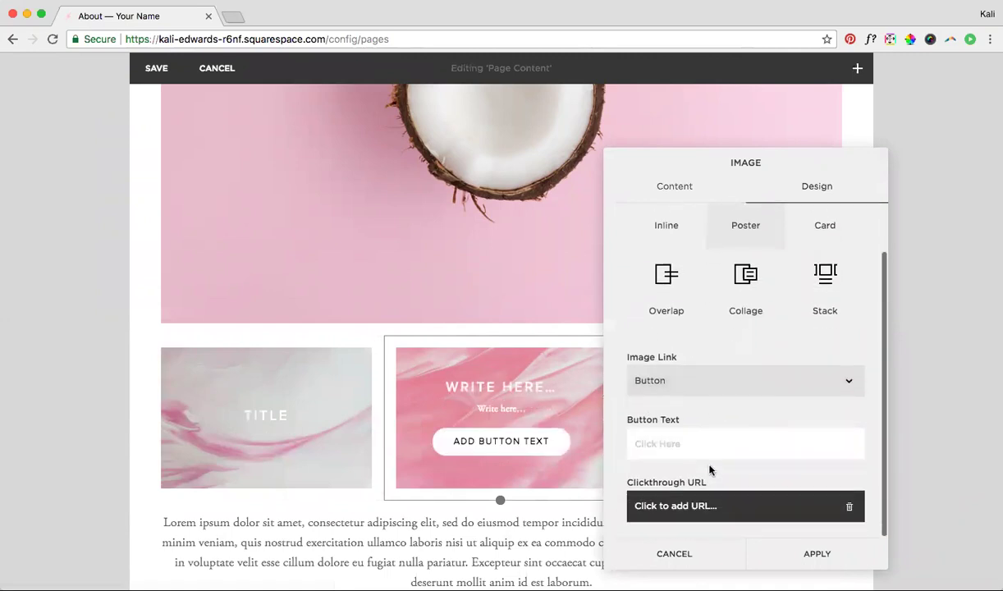
click(686, 447)
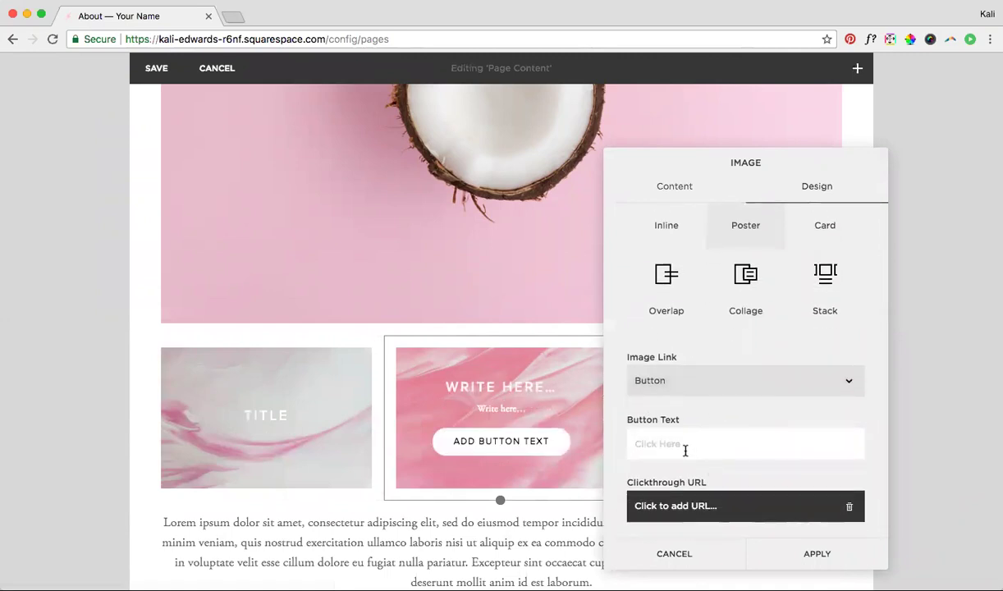
text(Click)
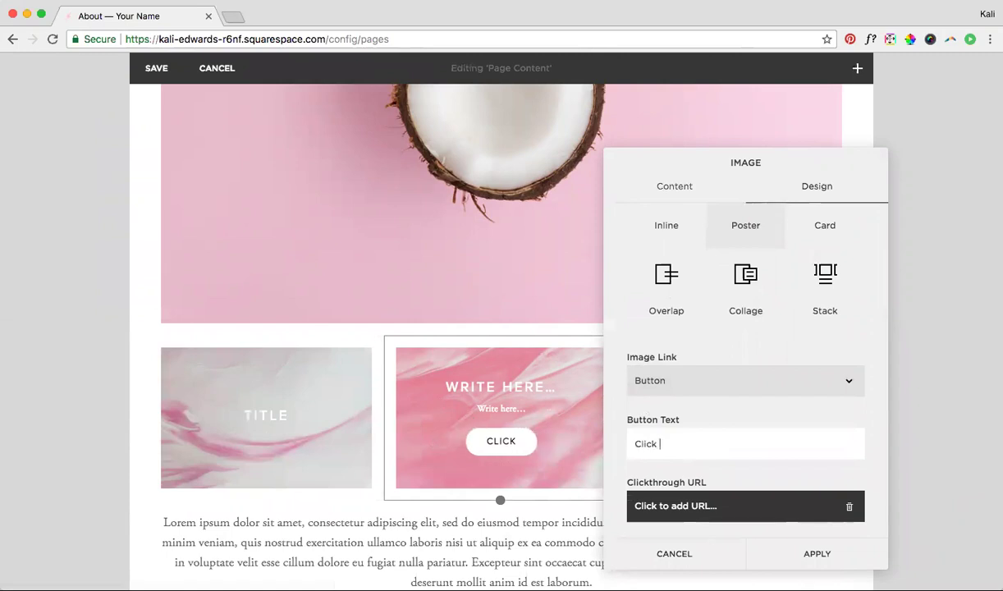
Step: Point the button at the Blog page and apply the settings
click(723, 509)
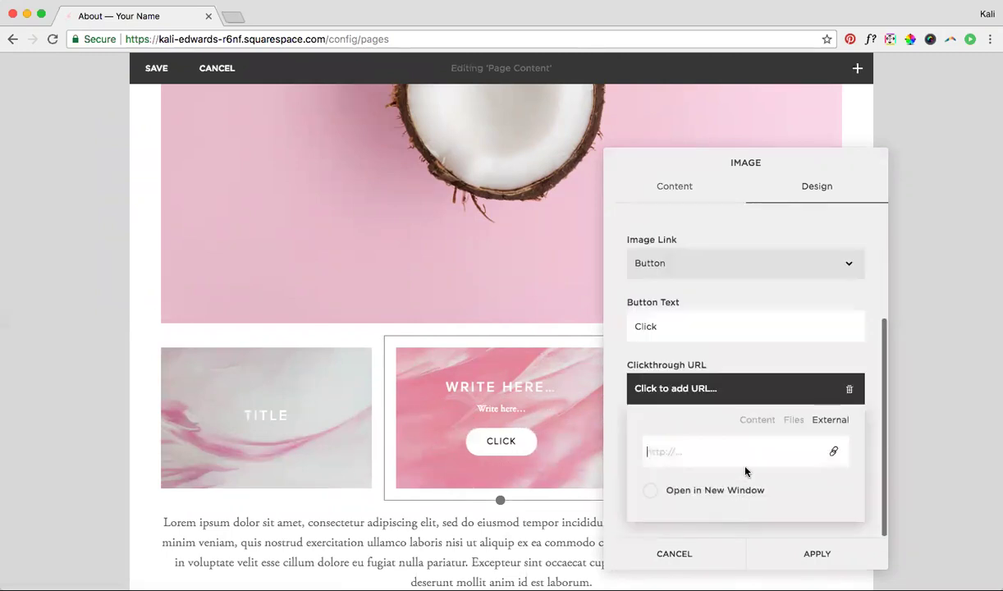
click(757, 420)
scroll(690, 447, down, 1)
click(683, 454)
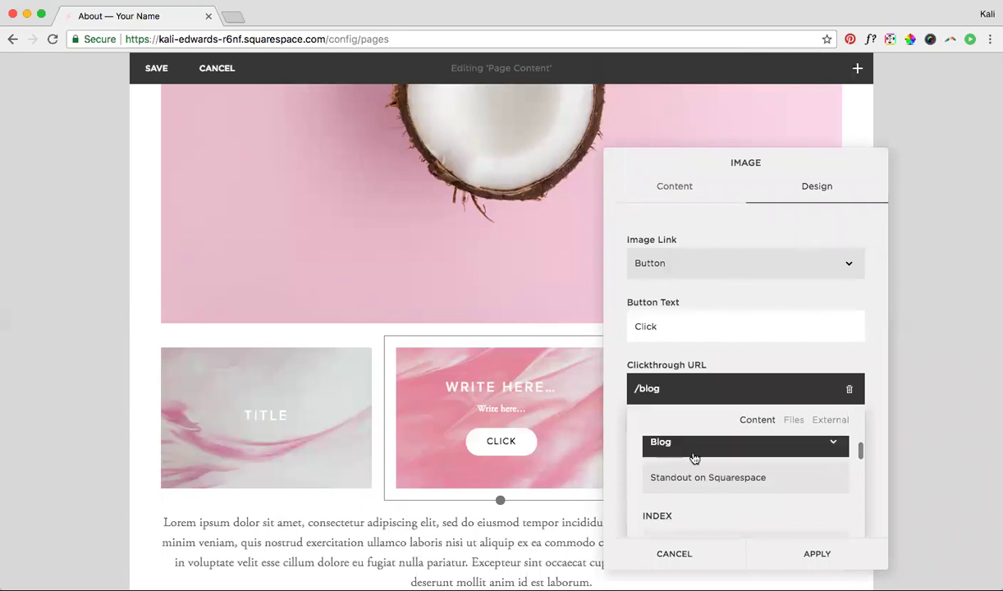
click(817, 553)
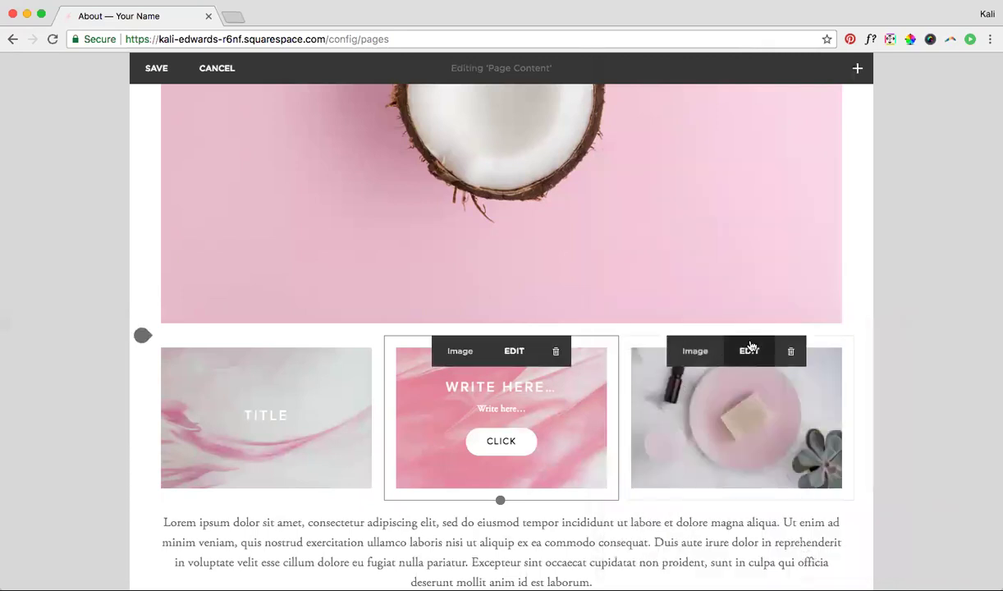
Step: Give the right poster image a 'Click' button link
click(749, 349)
click(922, 182)
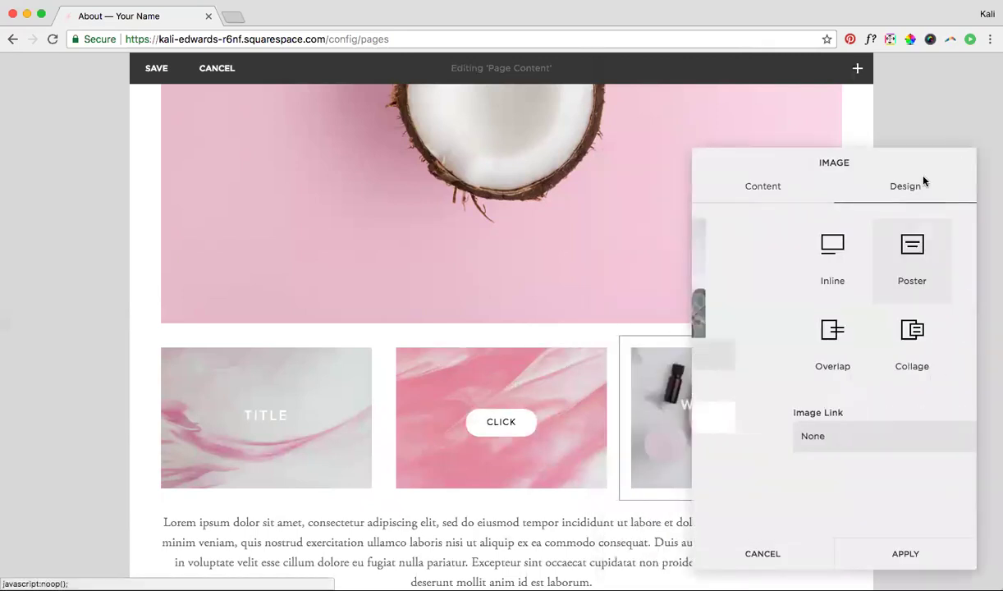
click(811, 435)
click(791, 461)
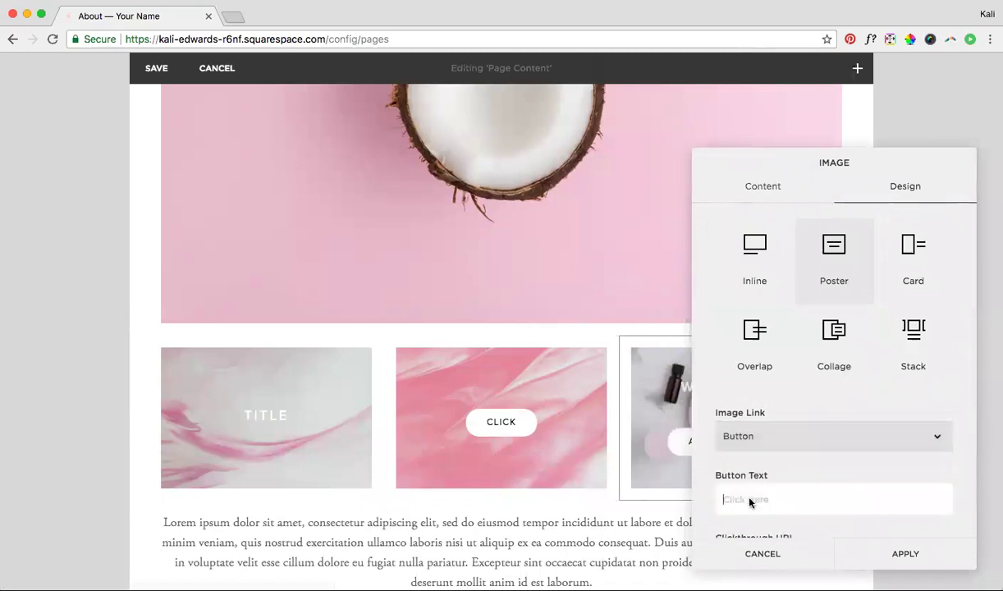
text(Click)
scroll(817, 492, down, 2)
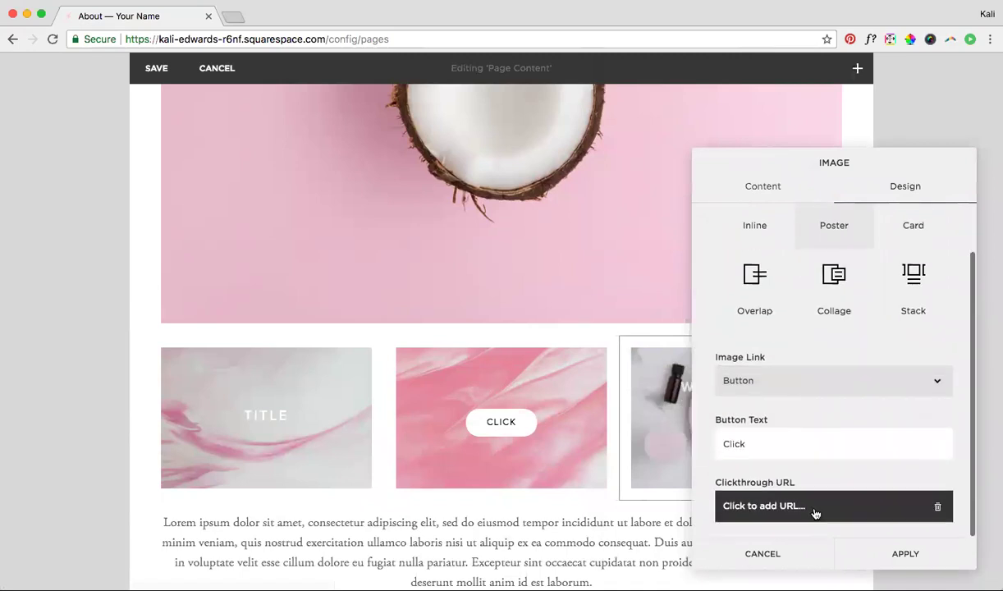
click(906, 553)
Step: Give the left poster image a 'Click' button link
click(270, 351)
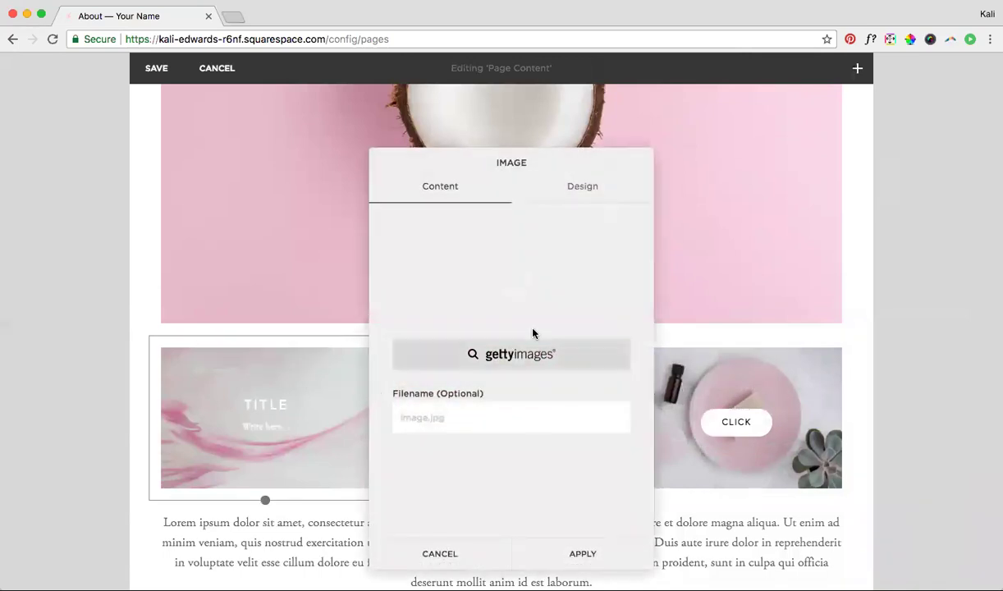
click(600, 193)
click(466, 444)
click(462, 461)
scroll(466, 464, down, 1)
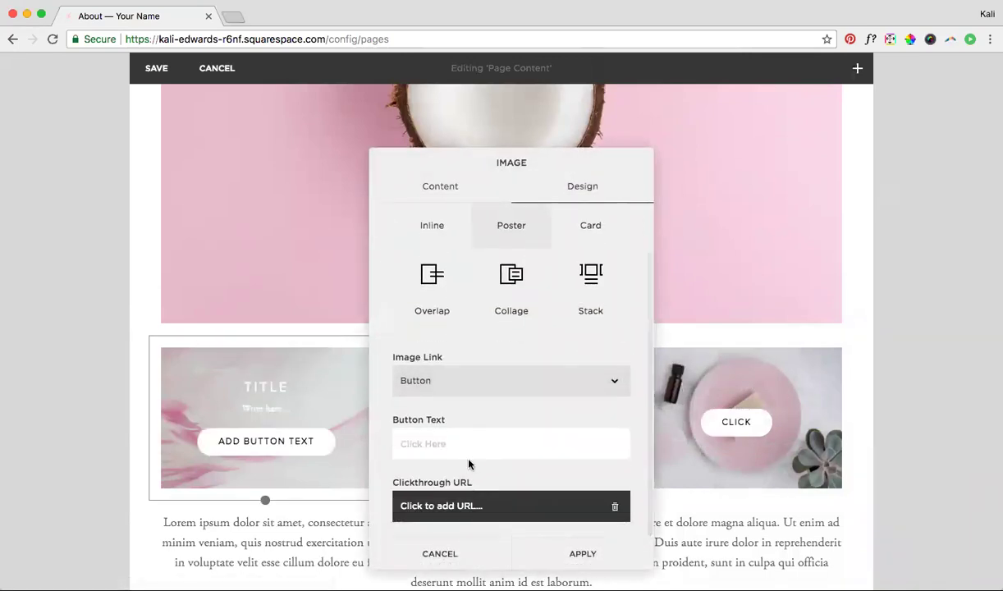
click(465, 433)
text(Click)
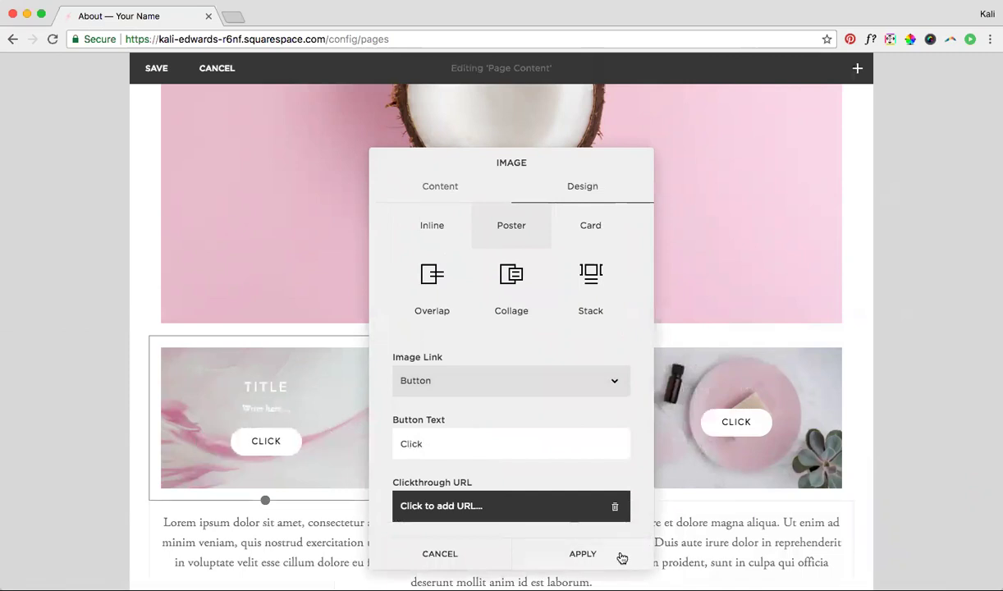
click(621, 558)
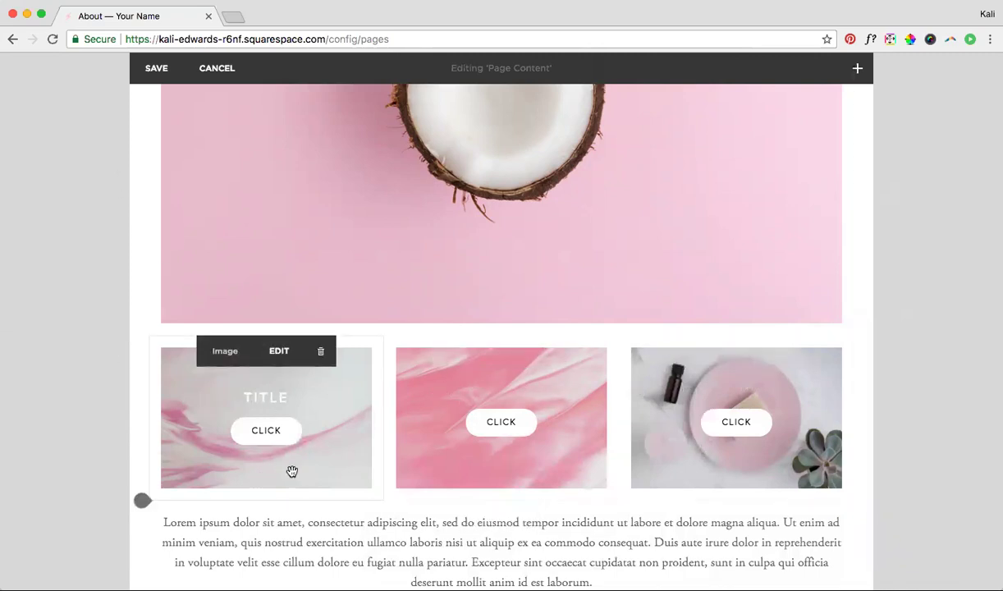
Step: Save the page and open the Design Style Editor
click(156, 70)
click(27, 83)
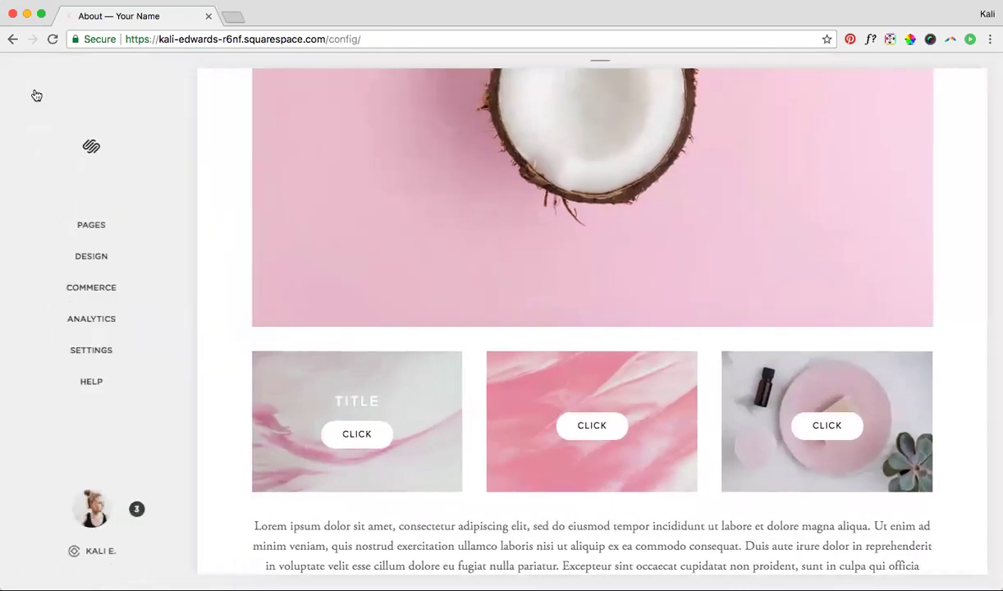
click(97, 256)
click(92, 252)
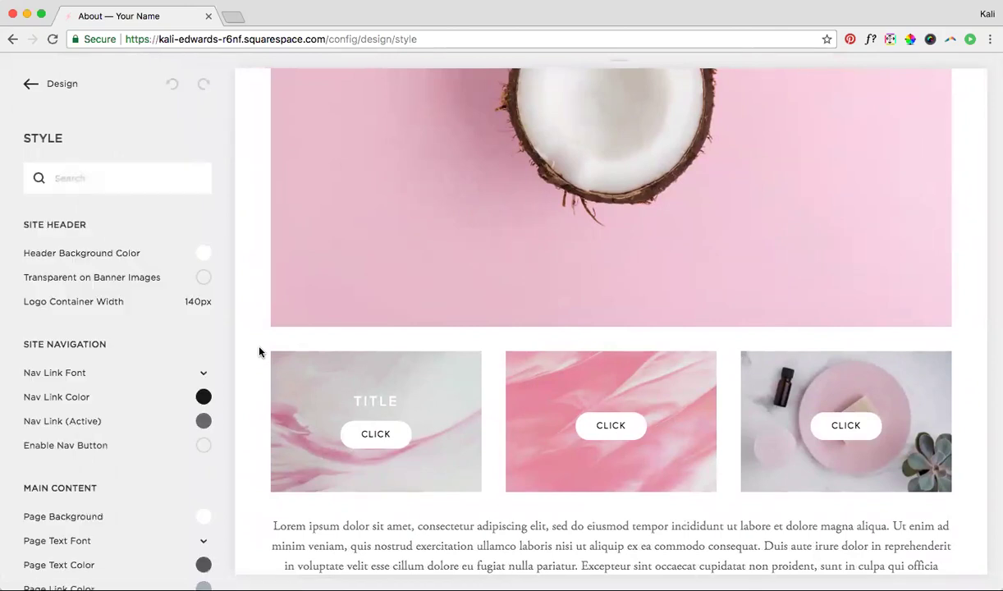
Step: Select a poster button to show the Image Block: Poster style settings
scroll(135, 420, down, 10)
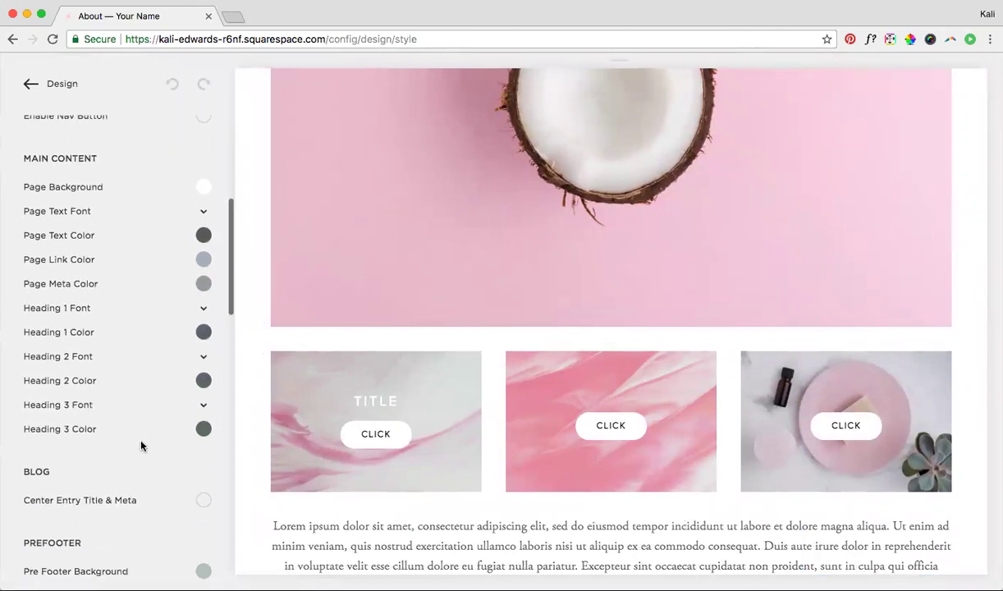
scroll(142, 421, down, 10)
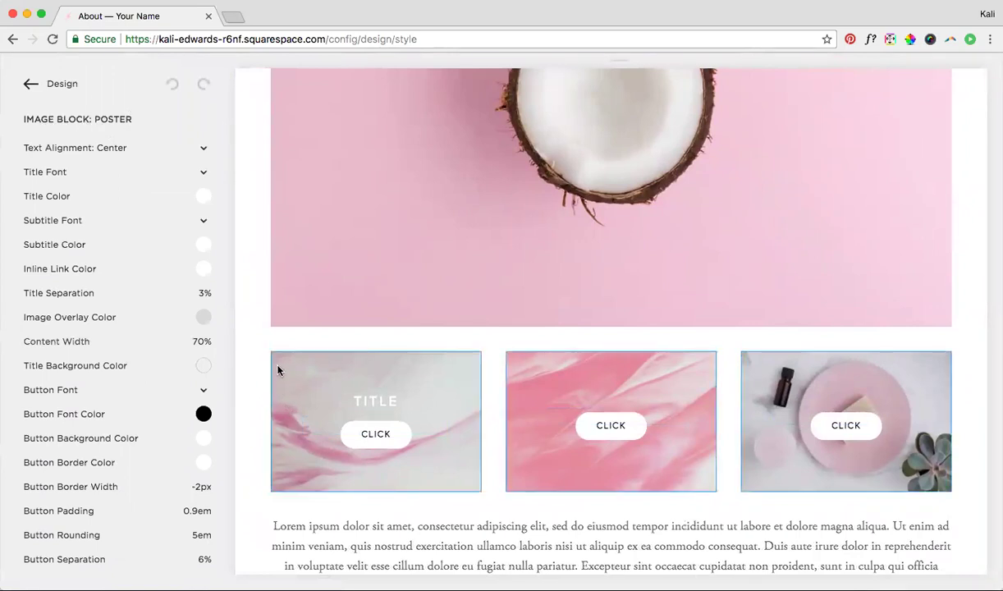
click(396, 441)
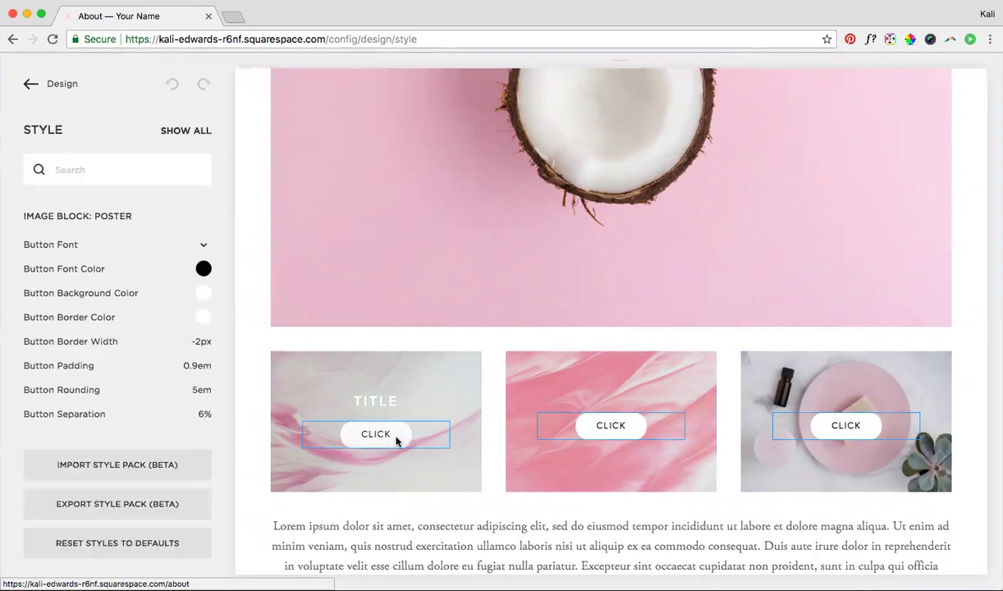
click(362, 412)
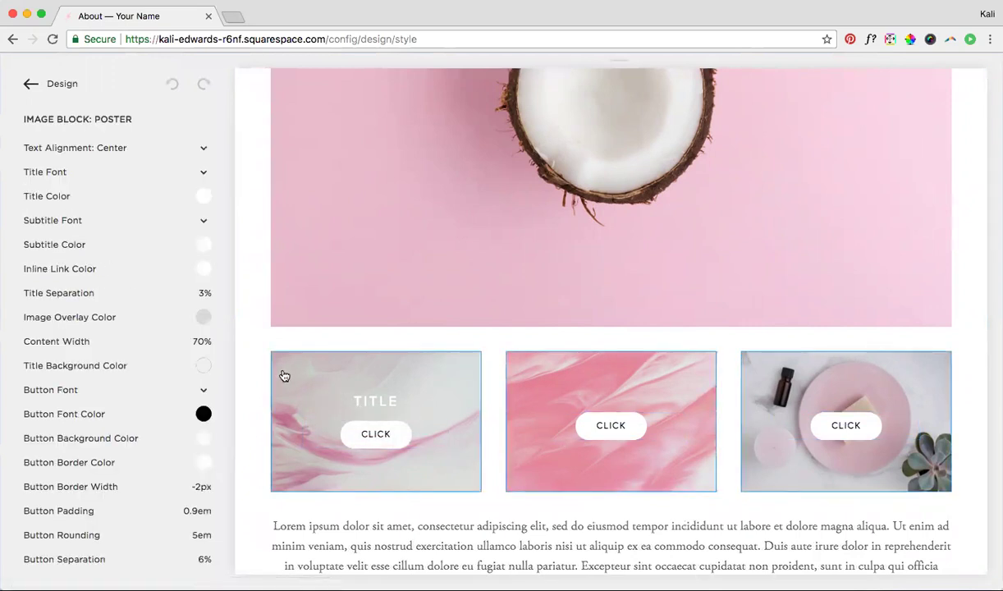
click(358, 437)
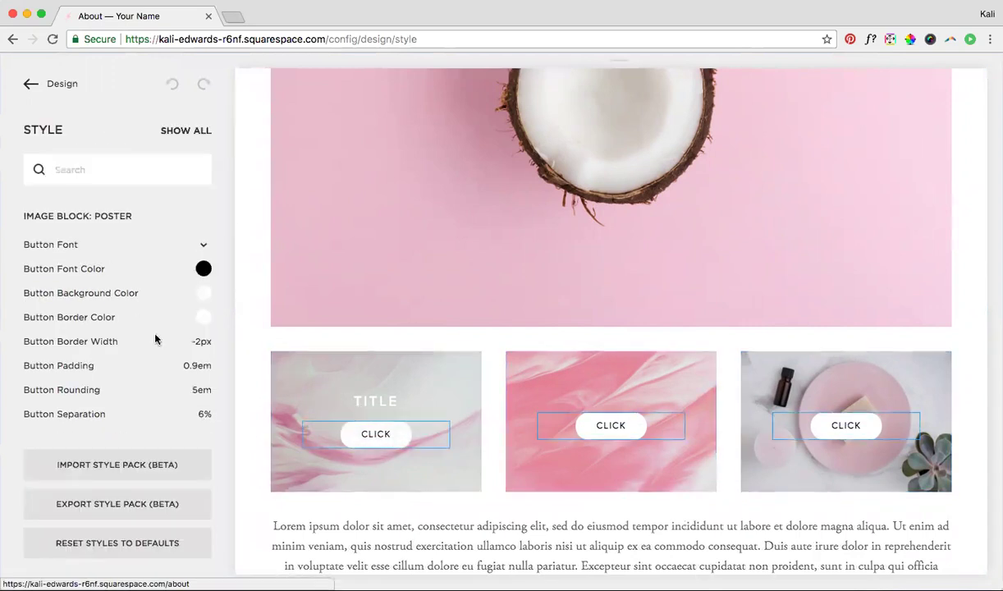
click(294, 368)
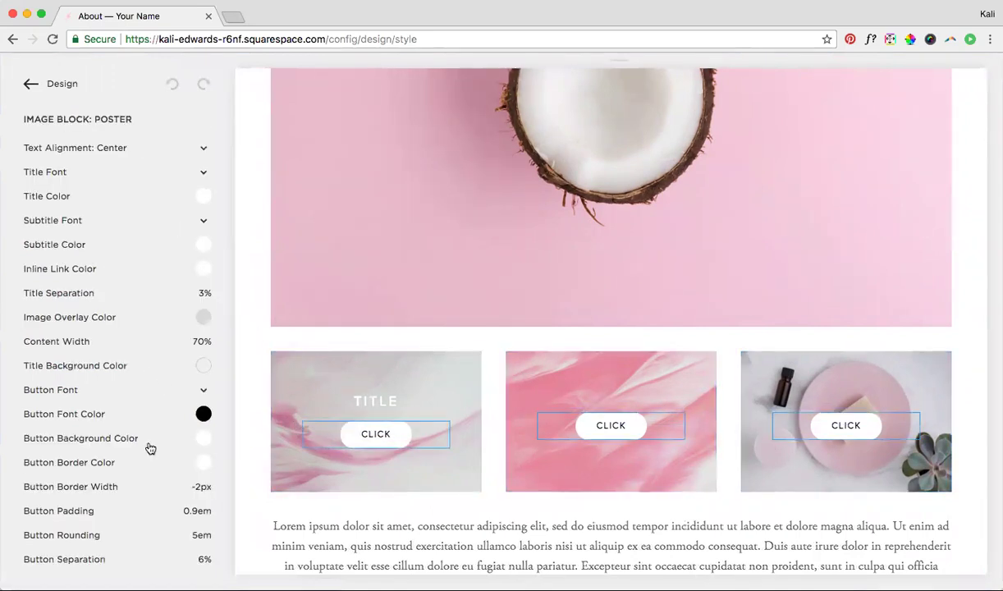
Step: Change the poster button text colour to a light pink
scroll(150, 475, down, 2)
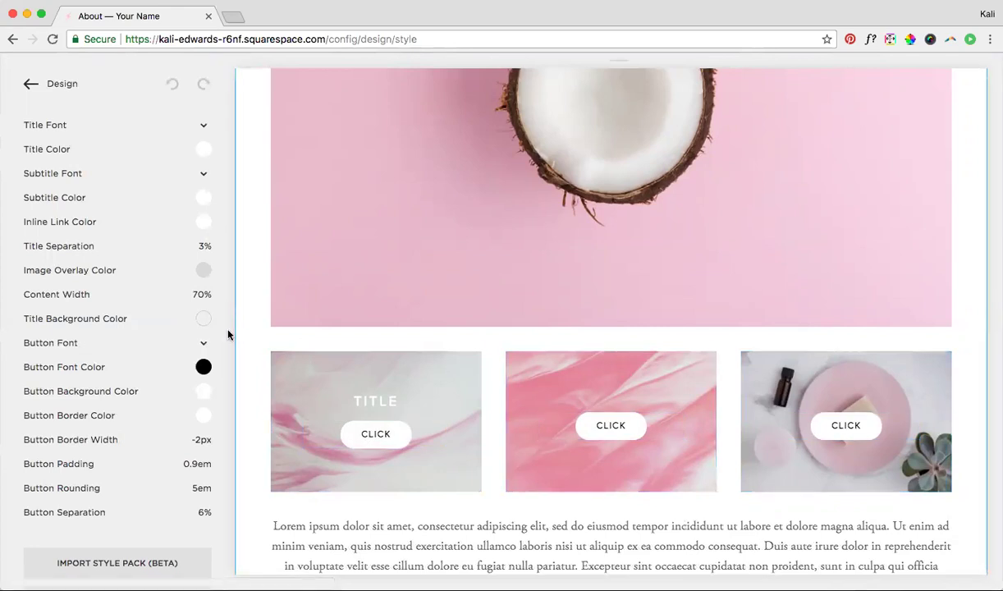
click(204, 369)
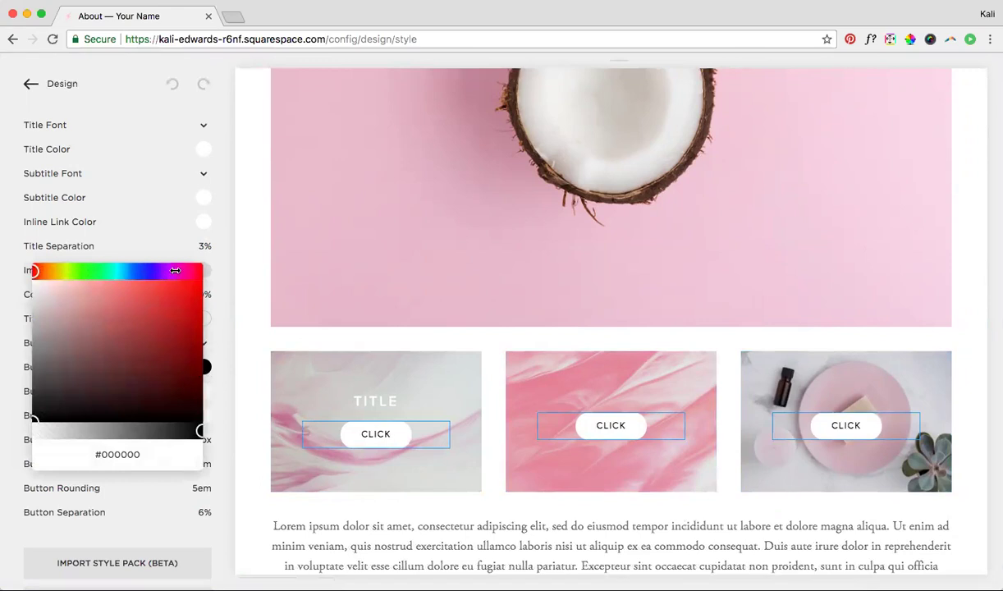
click(179, 271)
drag(179, 270, 195, 271)
click(126, 285)
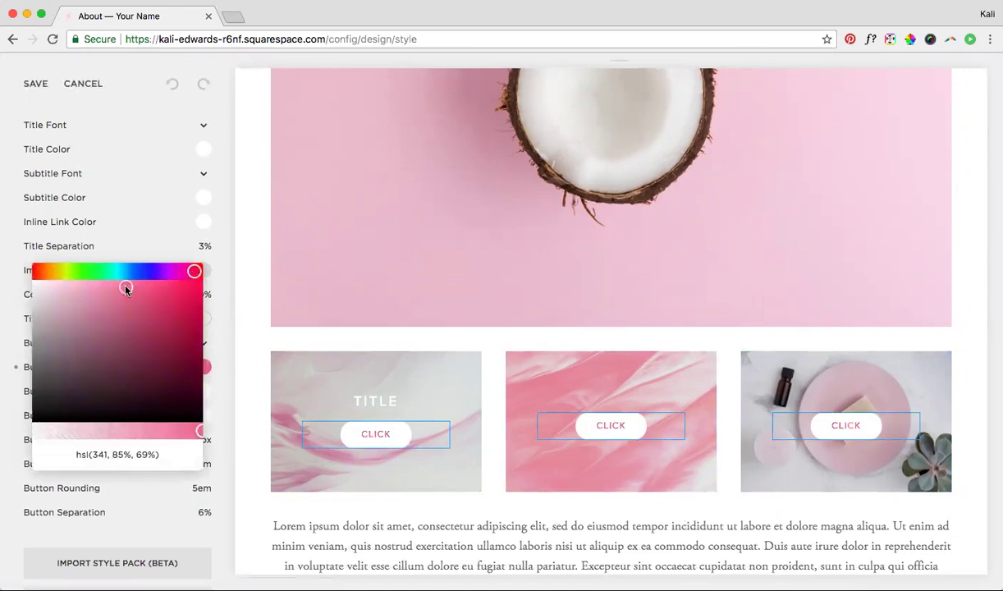
click(226, 342)
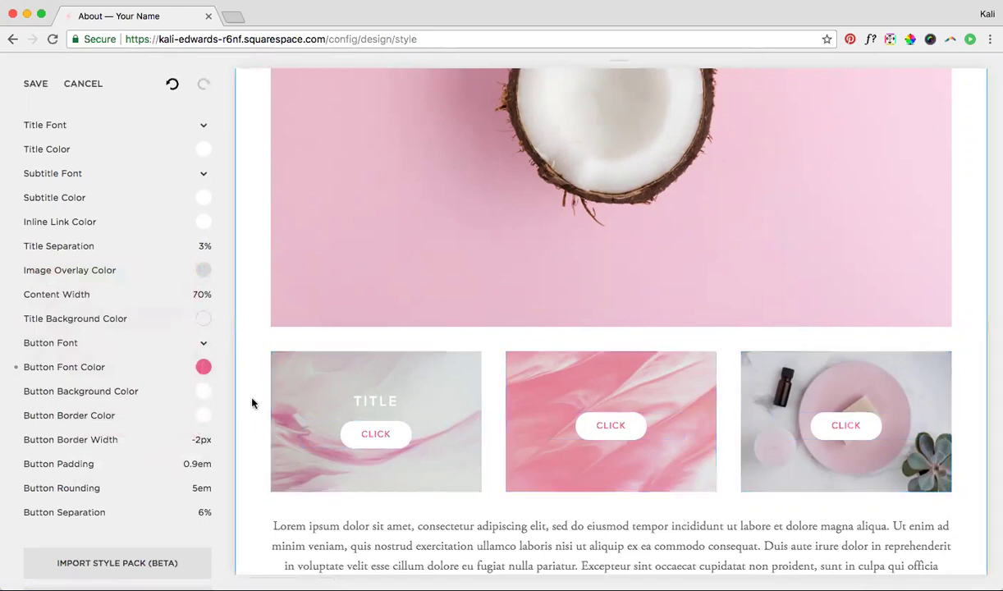
Step: Drag Button Rounding down to 0em for square button corners
mouse_move(198, 465)
mouse_move(164, 484)
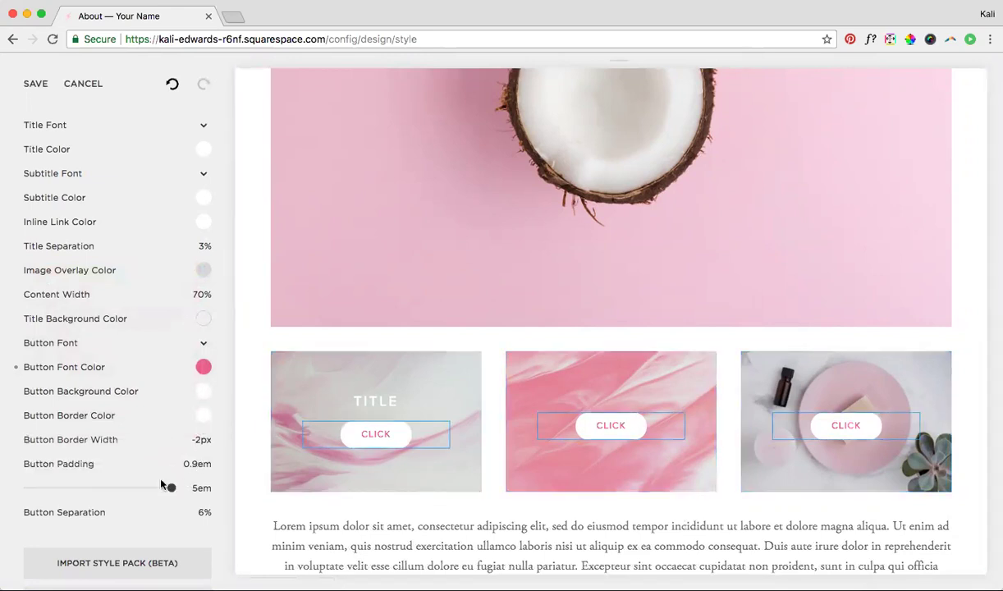
drag(169, 487, 28, 487)
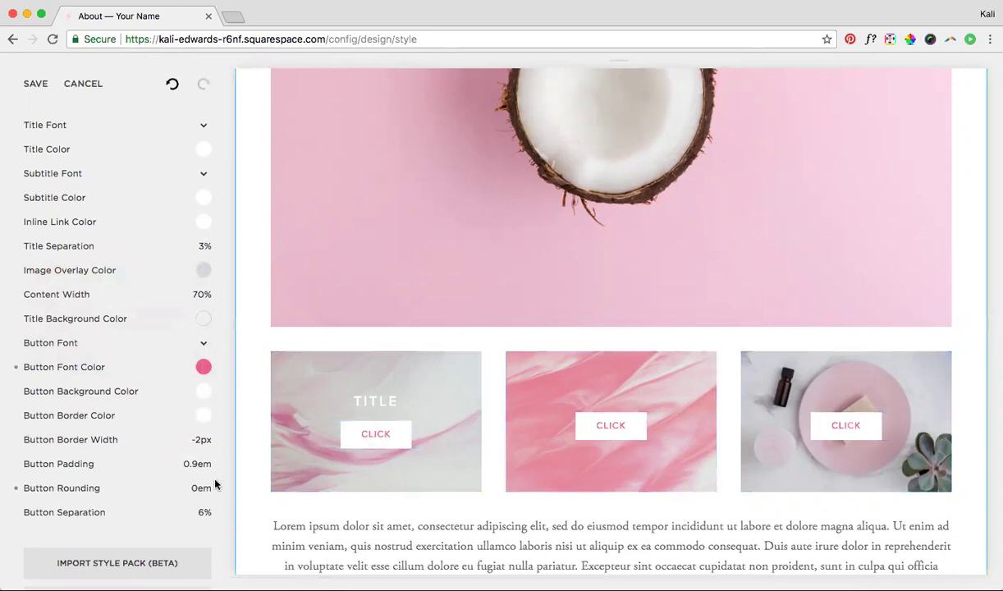
mouse_move(123, 510)
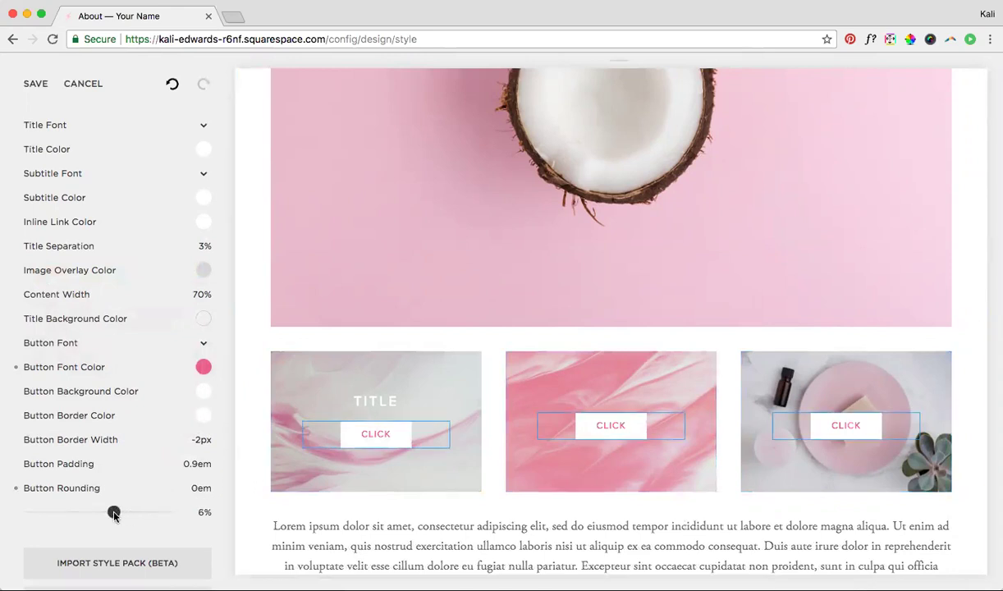
mouse_move(71, 469)
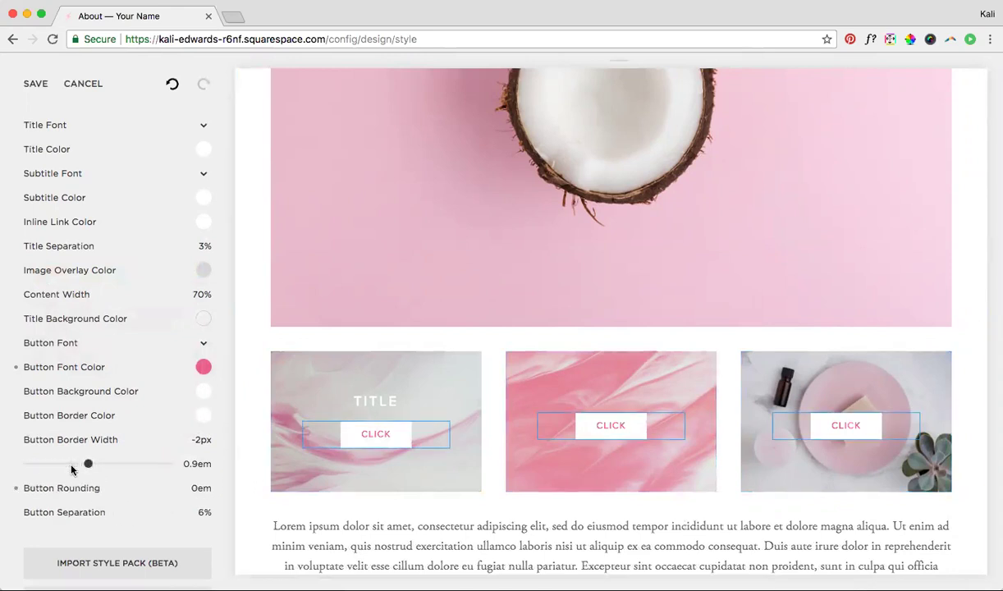
Step: Raise poster Button Separation from 80% to 85% so the CLICK buttons sit lower
drag(112, 512, 186, 512)
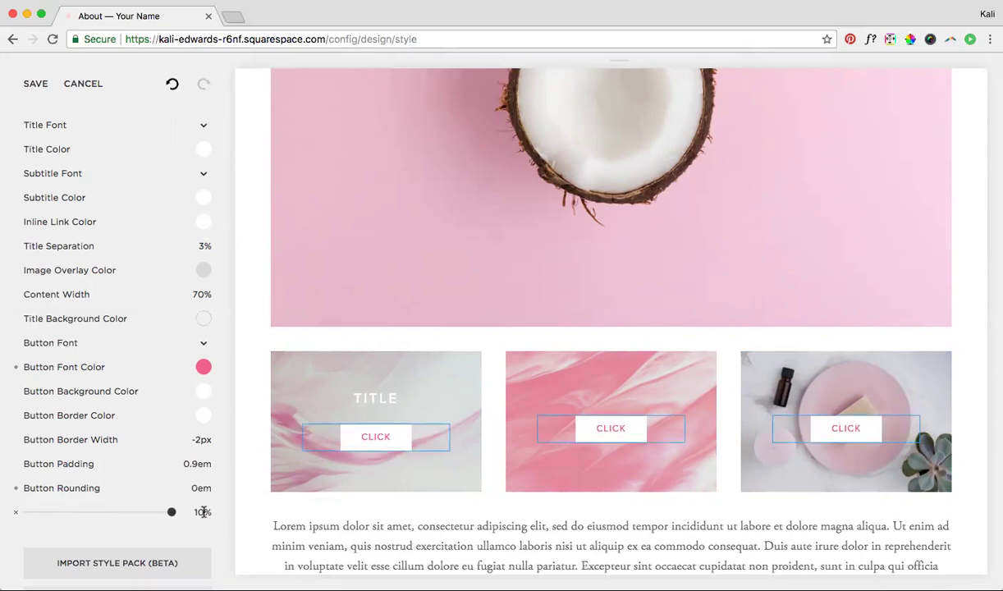
click(194, 512)
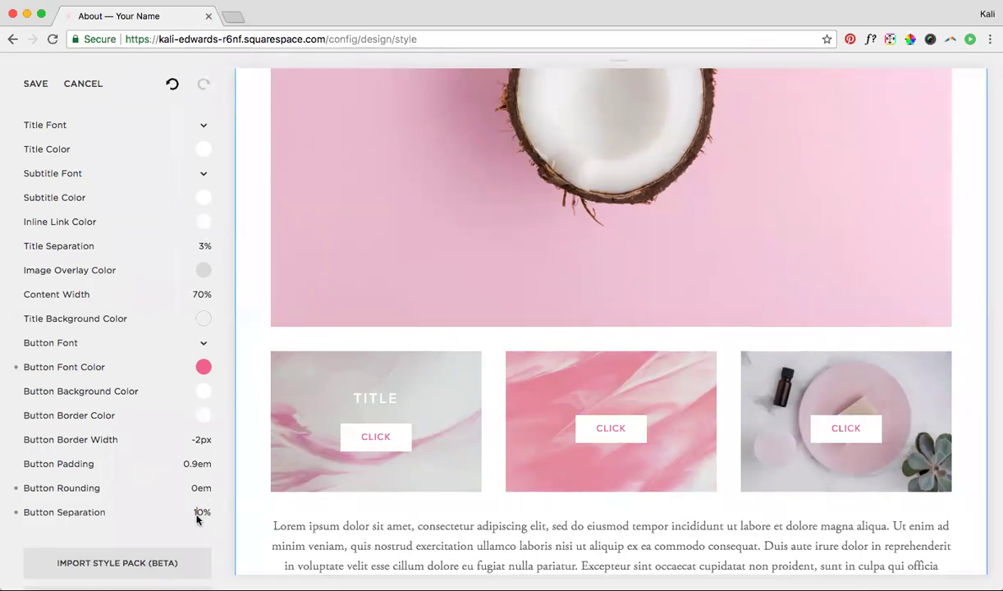
mouse_move(161, 517)
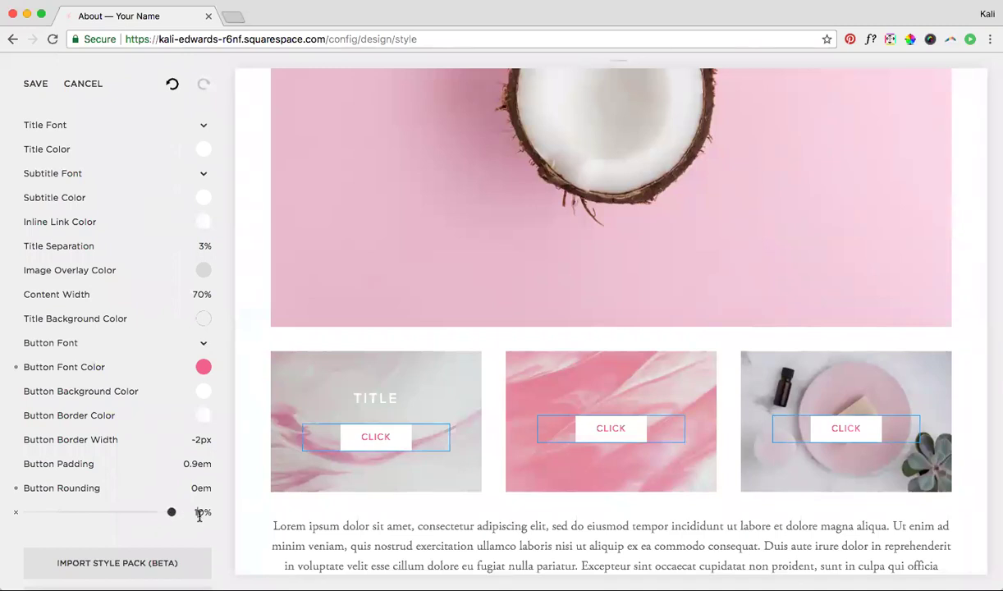
click(199, 516)
key(BackSpace)
text(6)
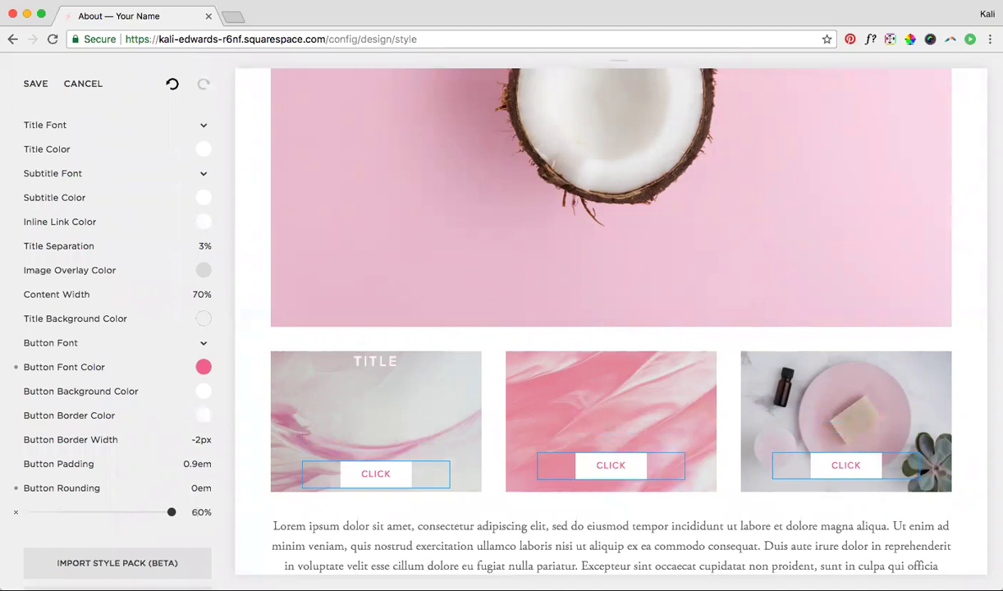
key(BackSpace)
text(7)
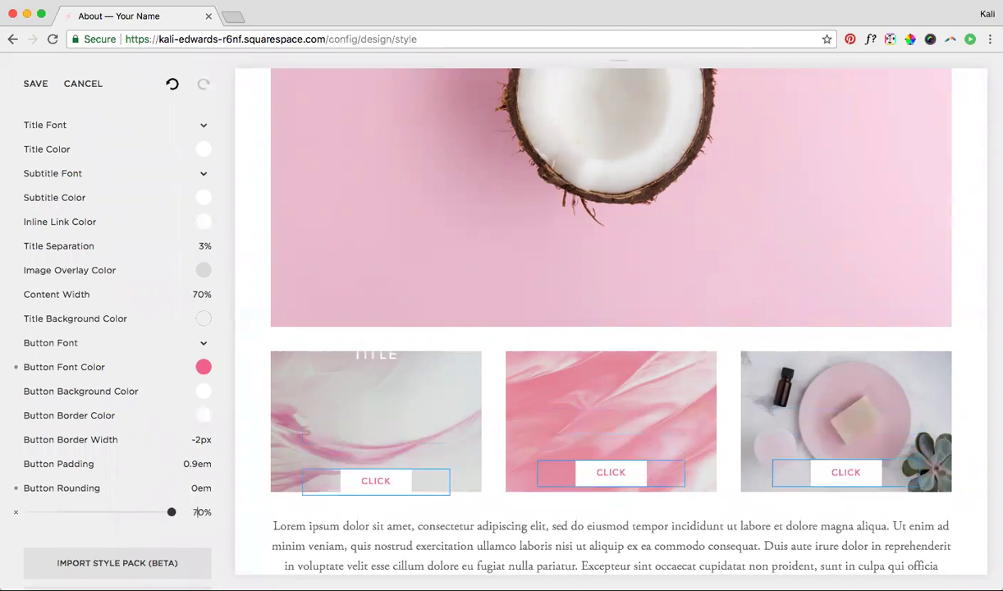
key(BackSpace)
text(9)
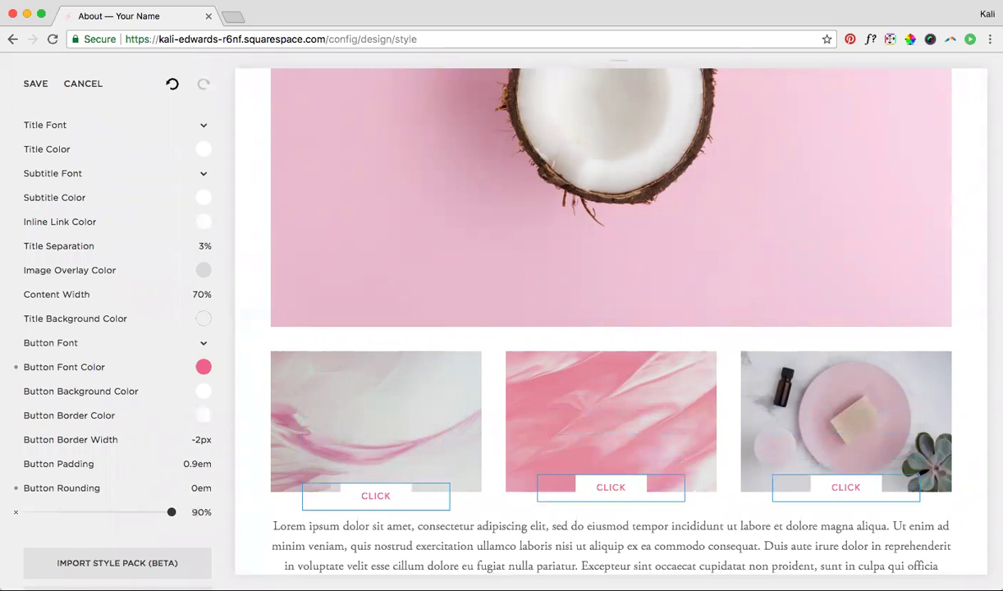
key(BackSpace)
text(8)
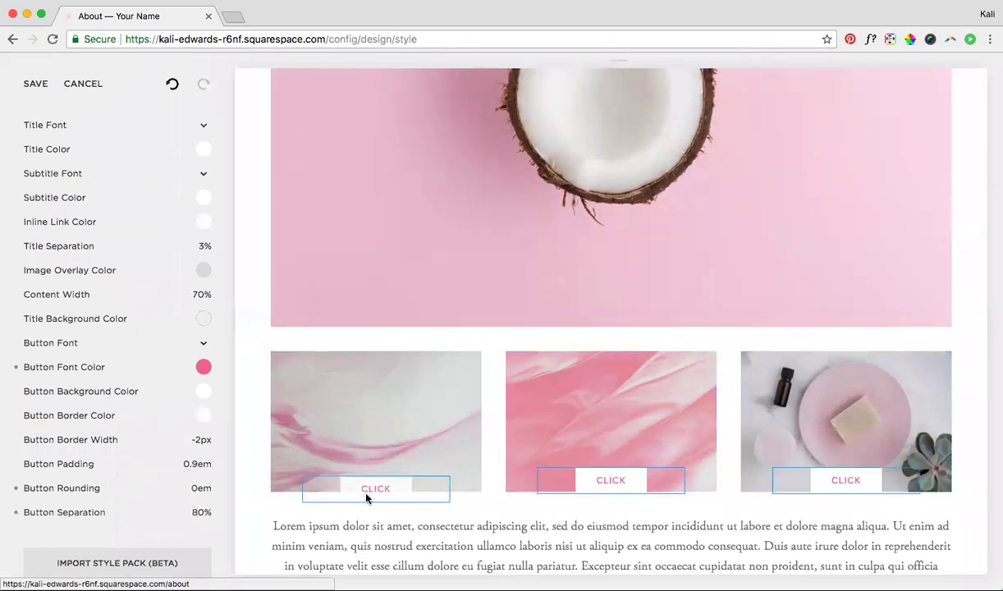
scroll(428, 463, down, 2)
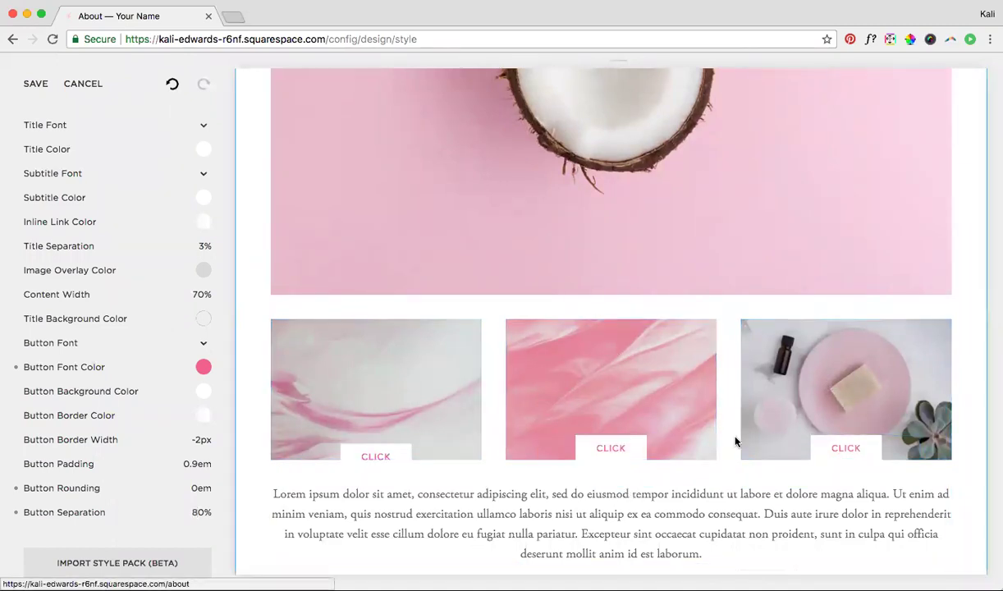
mouse_move(202, 513)
scroll(202, 512, up, 5)
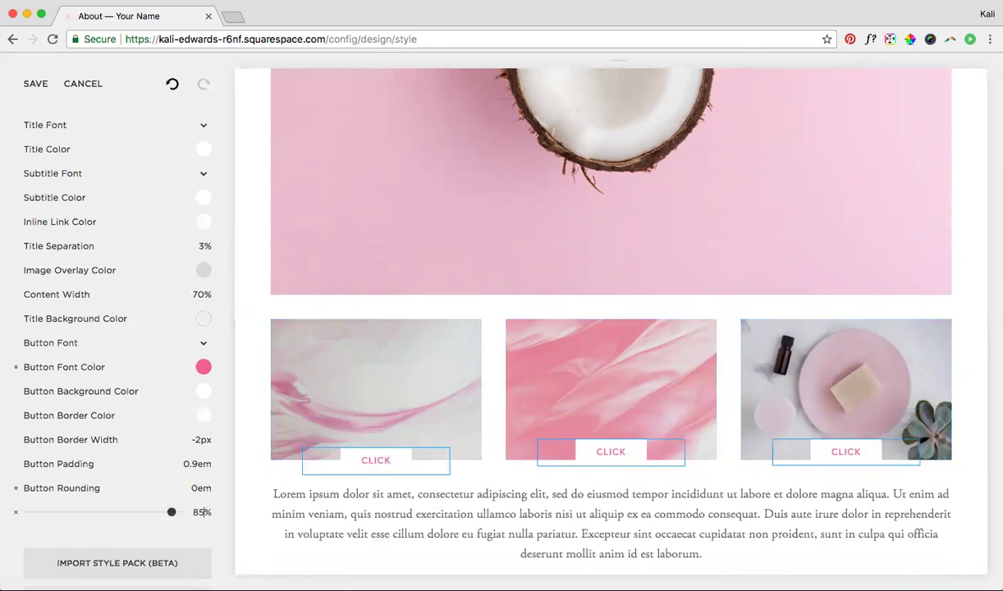
Step: Set the poster button background to a translucent pale pink, hsla(325, 100%, 94%)
click(203, 392)
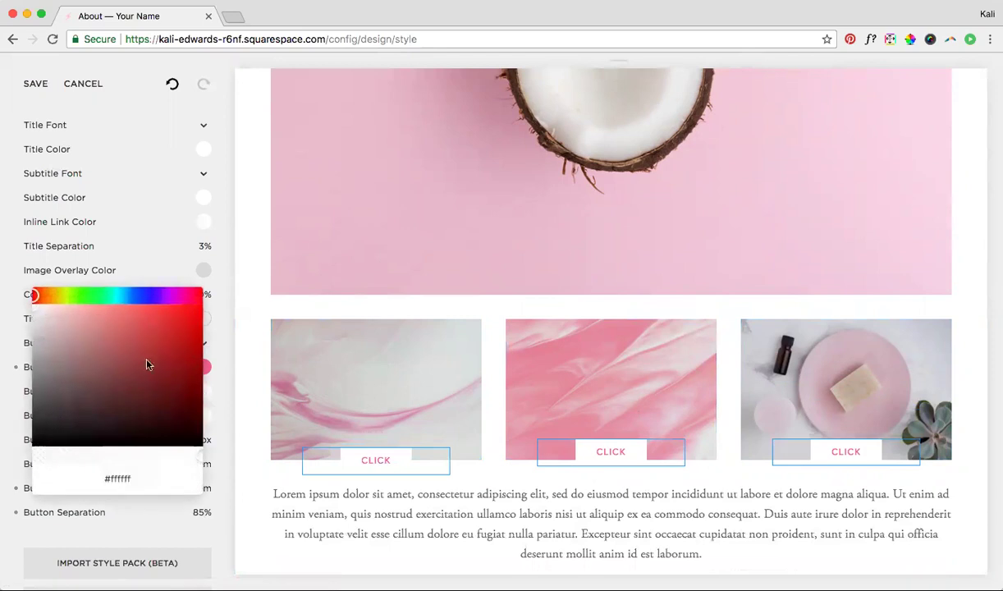
click(37, 344)
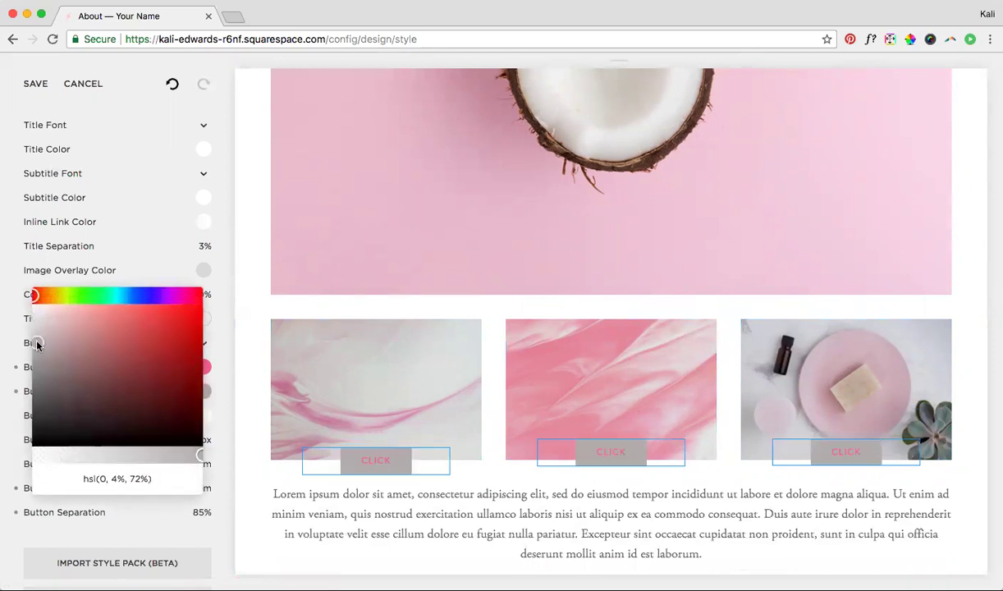
click(120, 295)
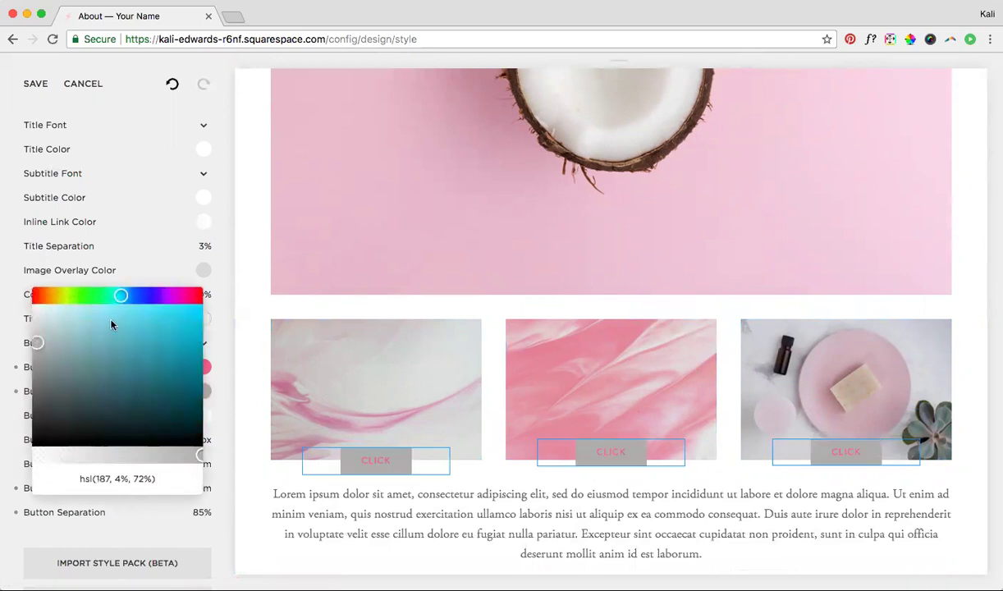
mouse_move(36, 326)
mouse_down()
mouse_move(80, 320)
mouse_move(52, 302)
mouse_up()
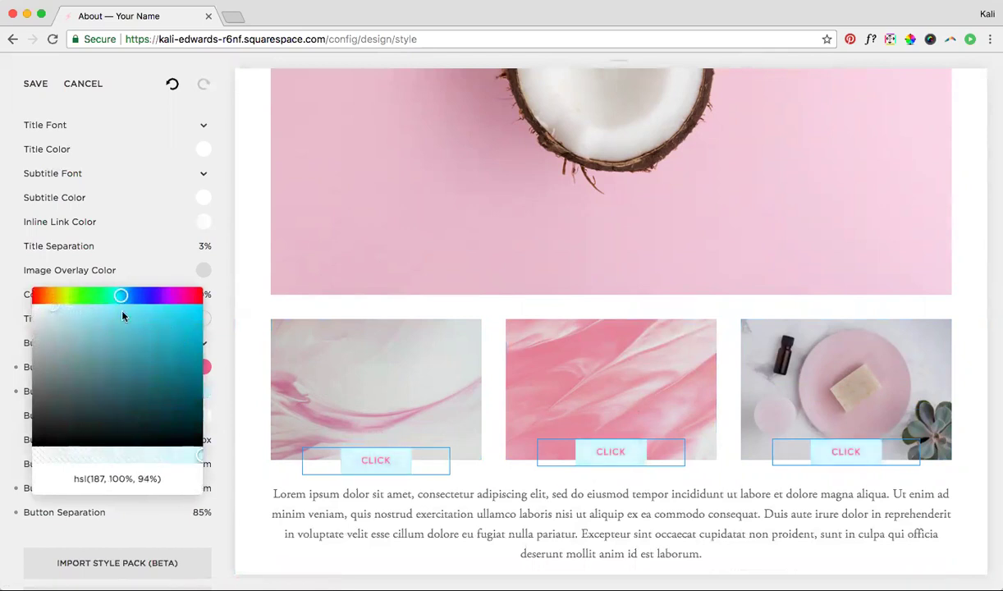
click(185, 293)
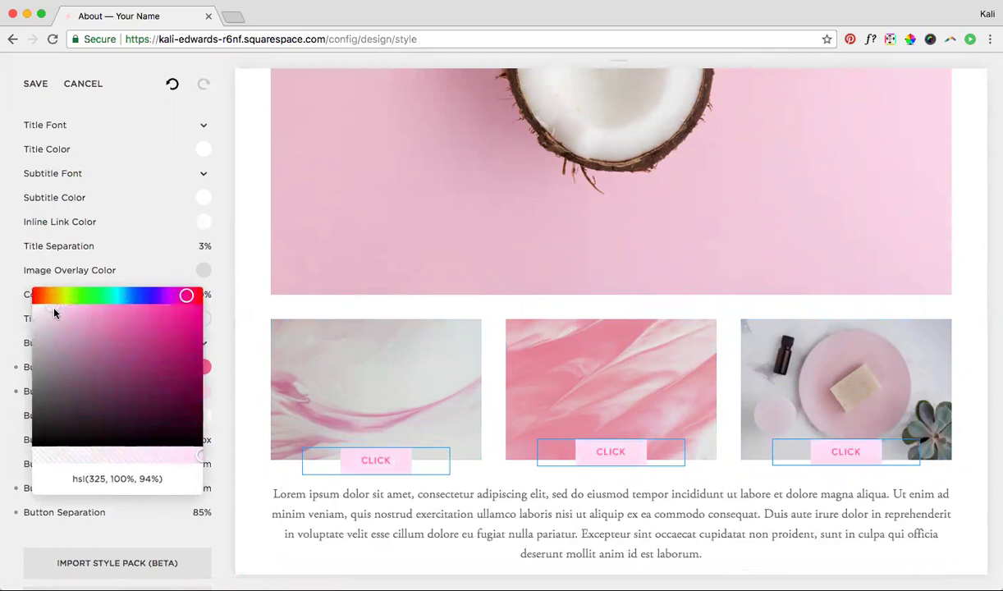
drag(175, 456, 144, 457)
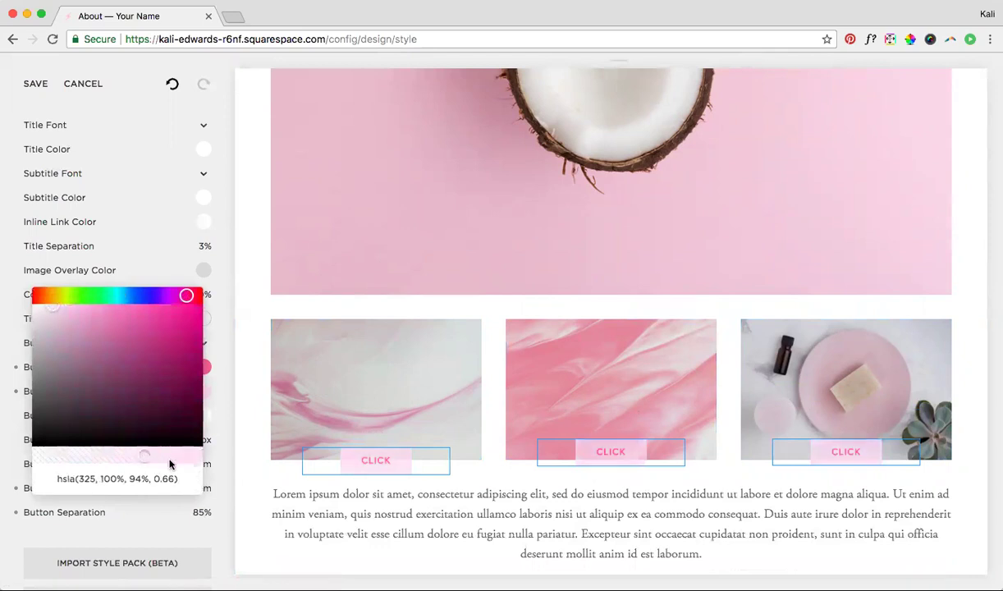
click(166, 457)
click(216, 406)
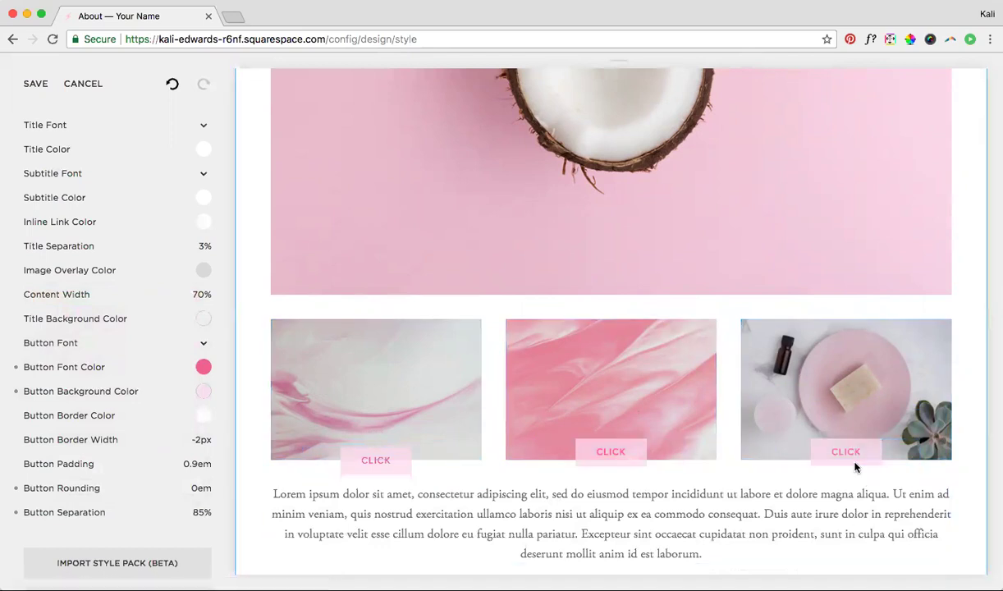
scroll(220, 358, up, 1)
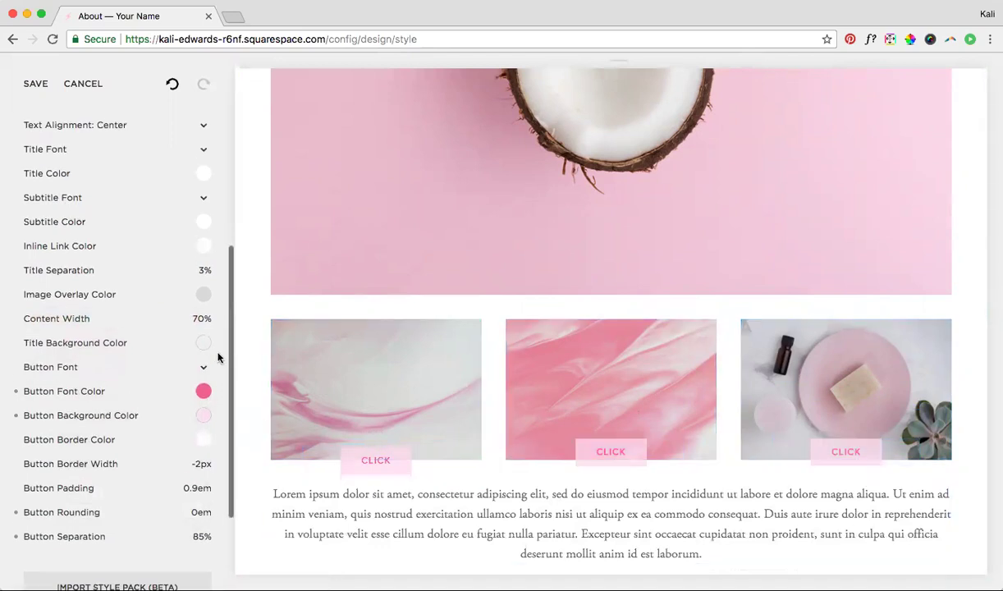
Step: Save the button styles and collapse the sidebar to preview the About page
click(37, 85)
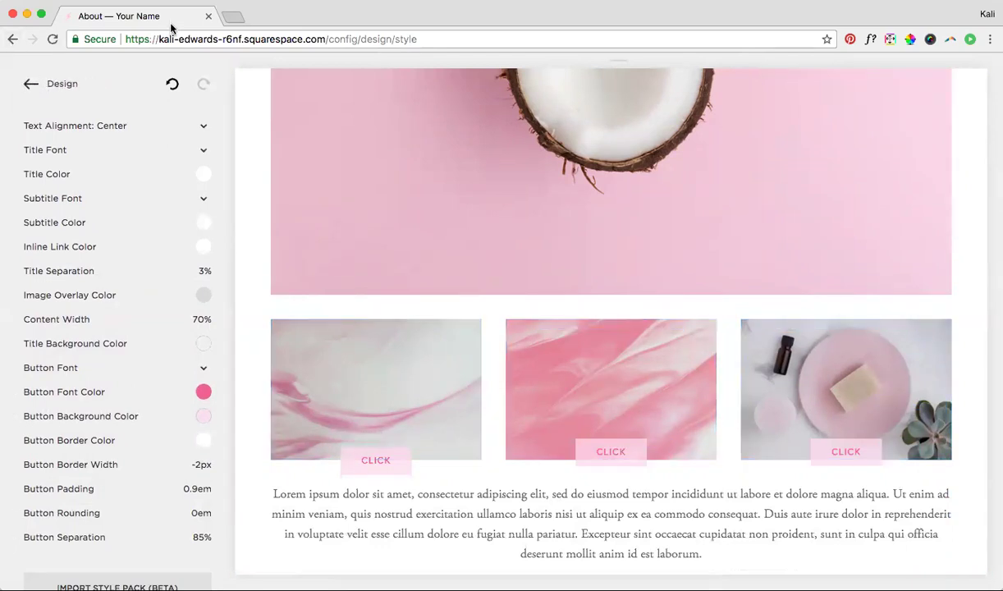
scroll(185, 95, down, 2)
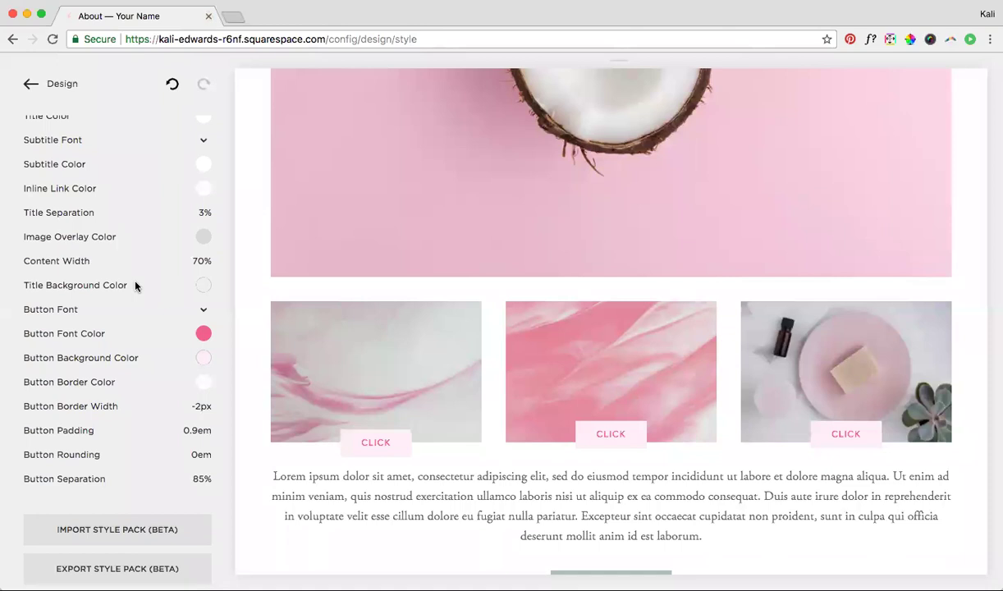
click(30, 82)
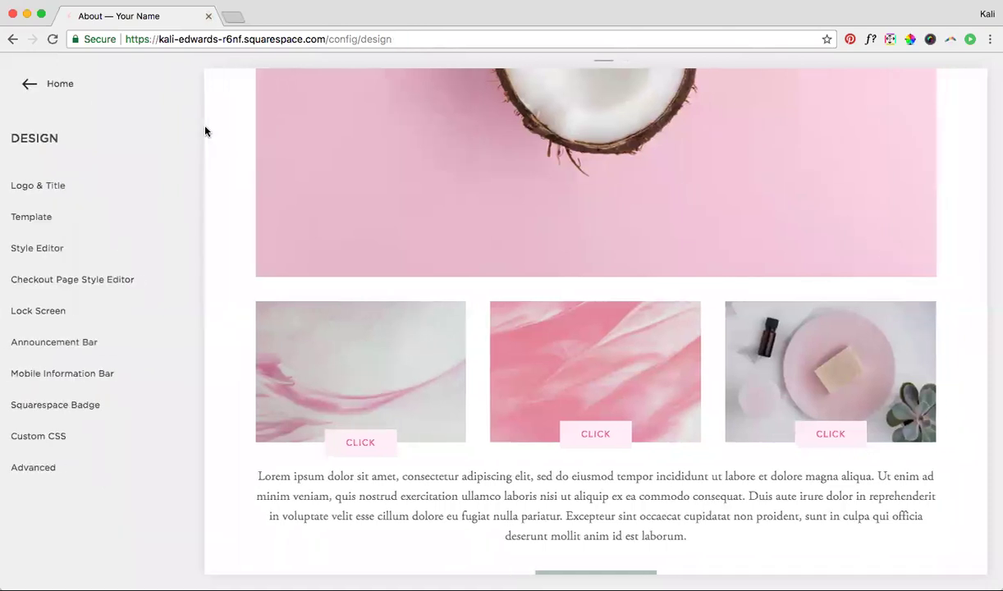
click(193, 79)
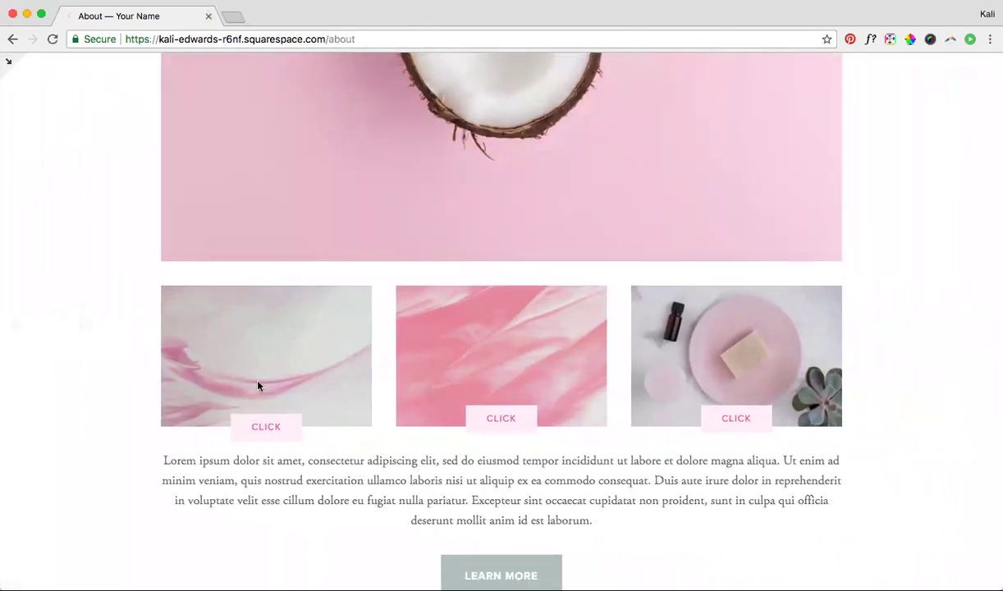